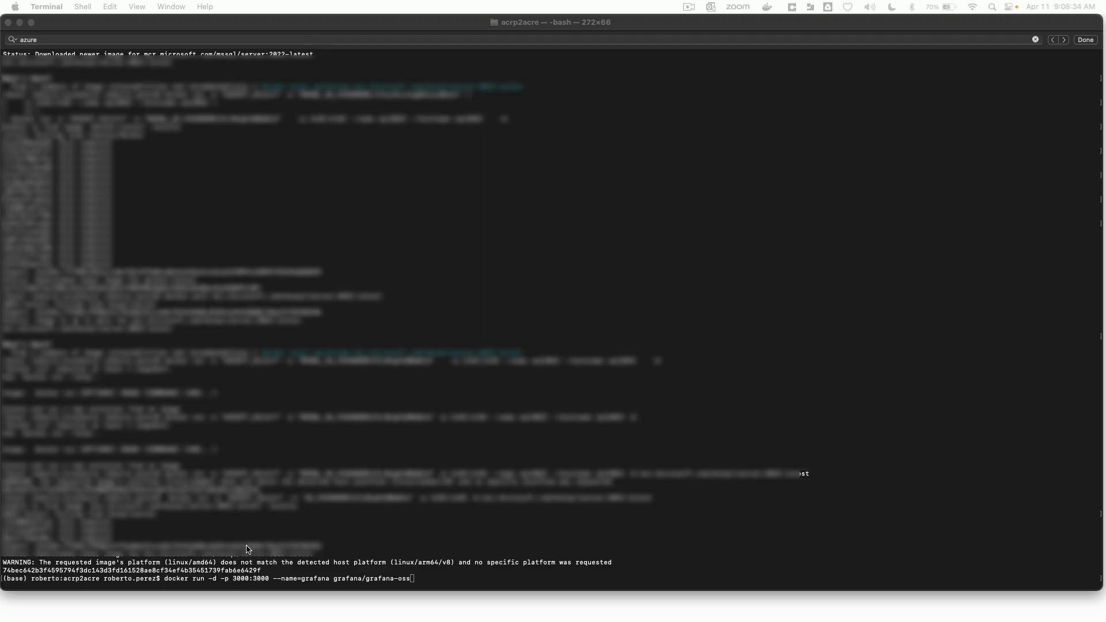
Step: Run the grafana/grafana-oss Docker container detached on port 3000, named grafana, and open its localhost address in a new Chrome tab
left_click(247, 549)
key("Return")
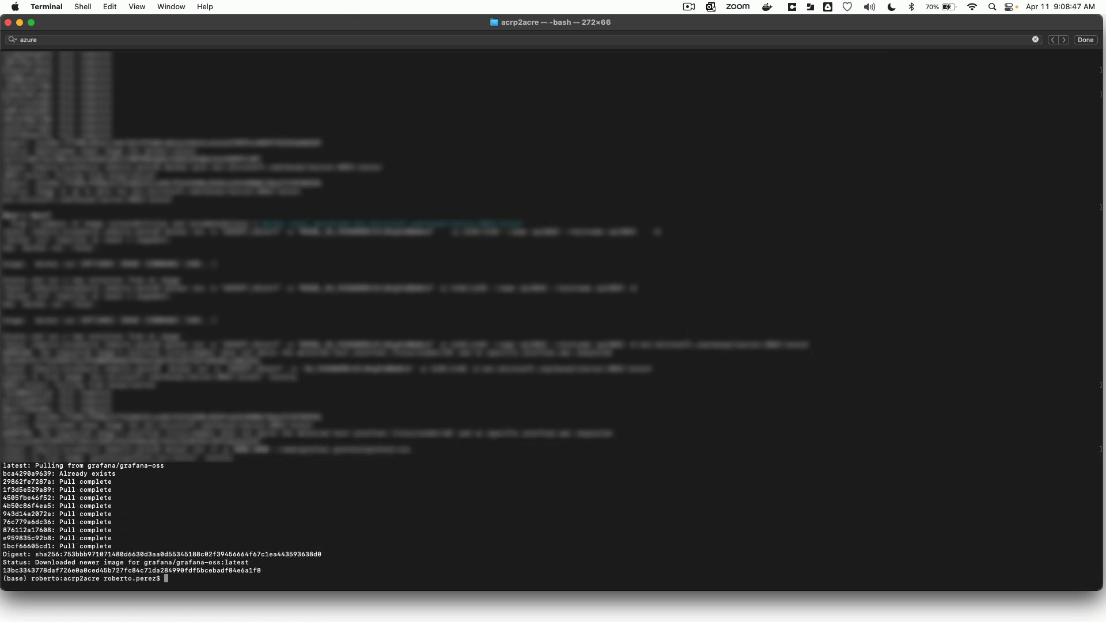
left_click(1048, 28)
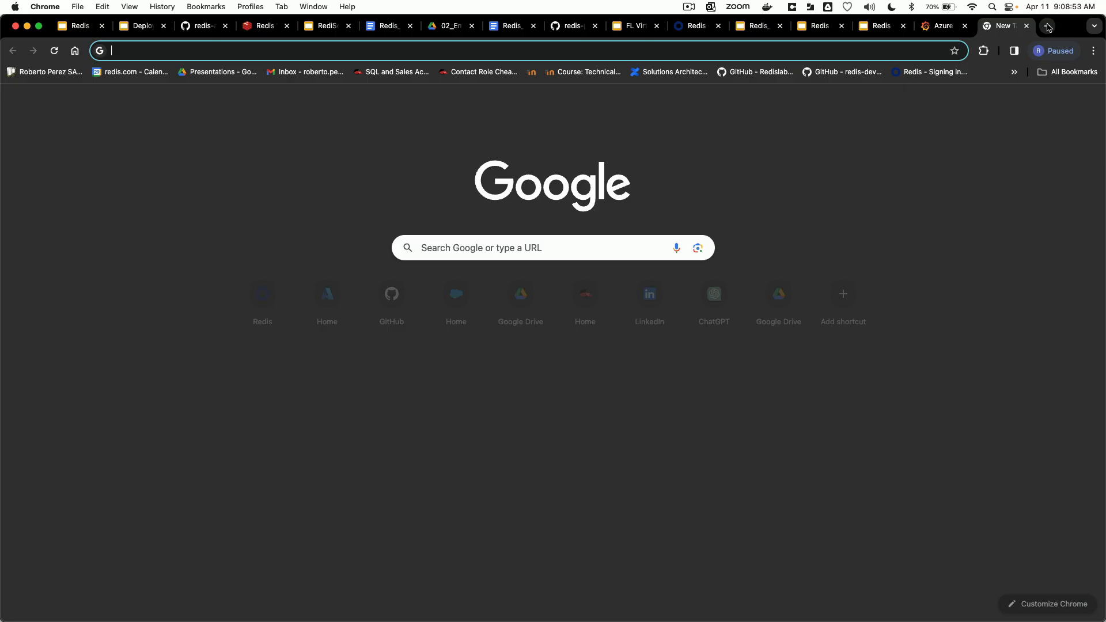
type("localhost:3000/login")
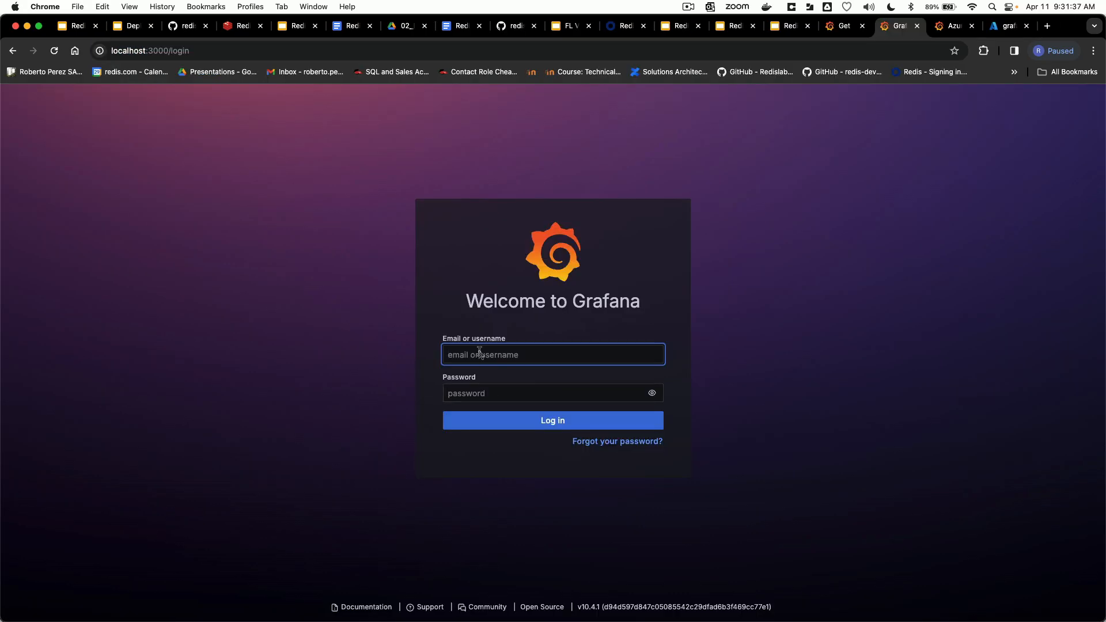
Step: Log in to Grafana as admin with the account password and dismiss the offer to save the password
left_click(479, 353)
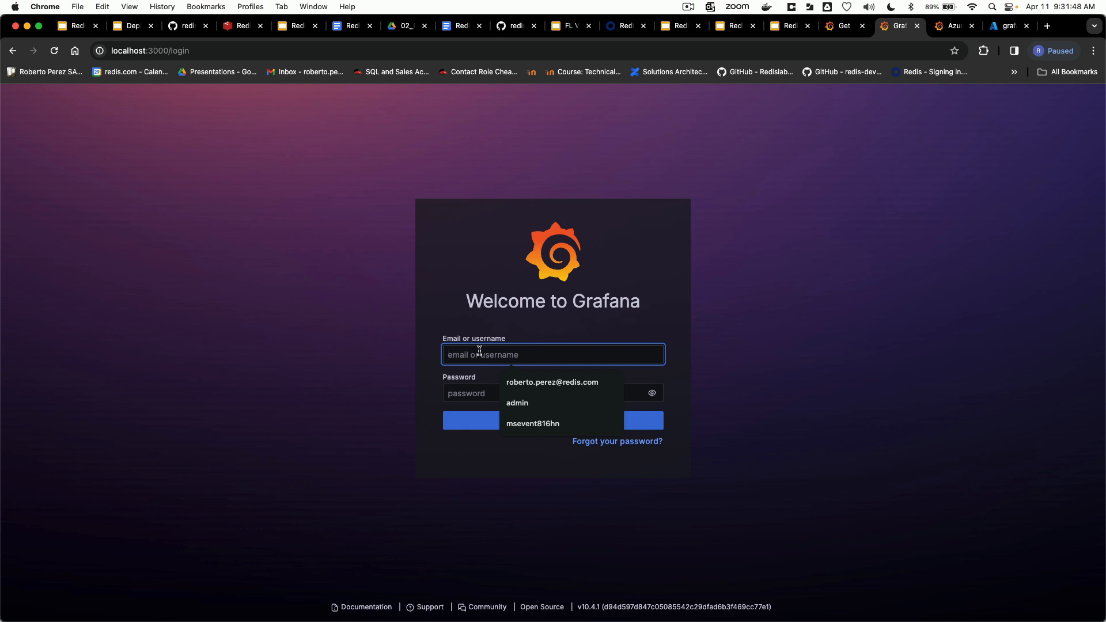
type("admin")
key("Tab")
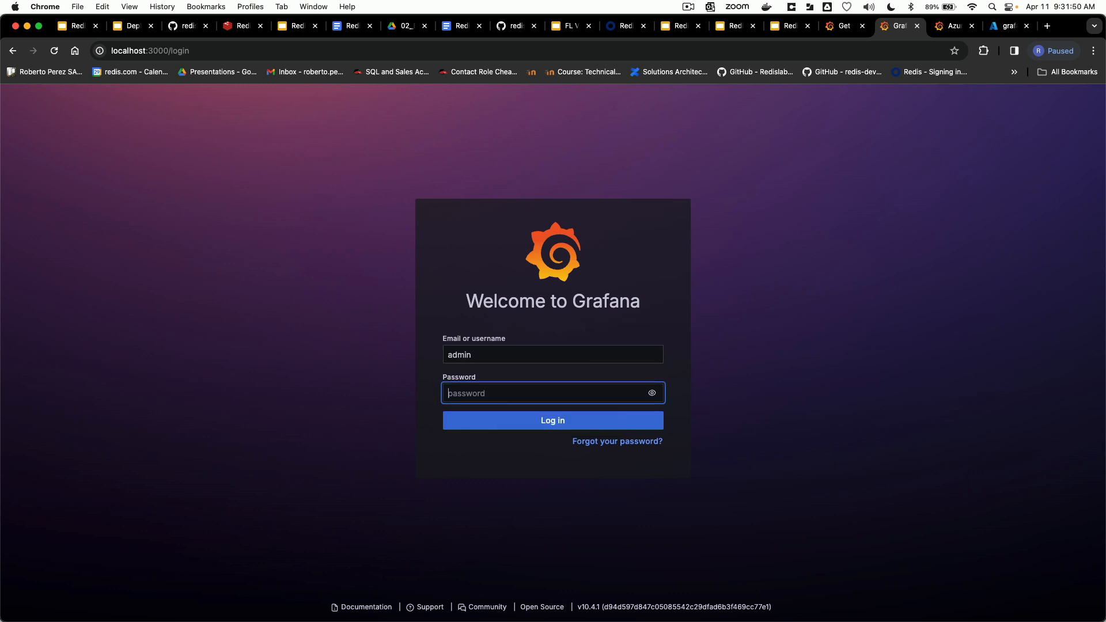
type("ad••••••")
key("Return")
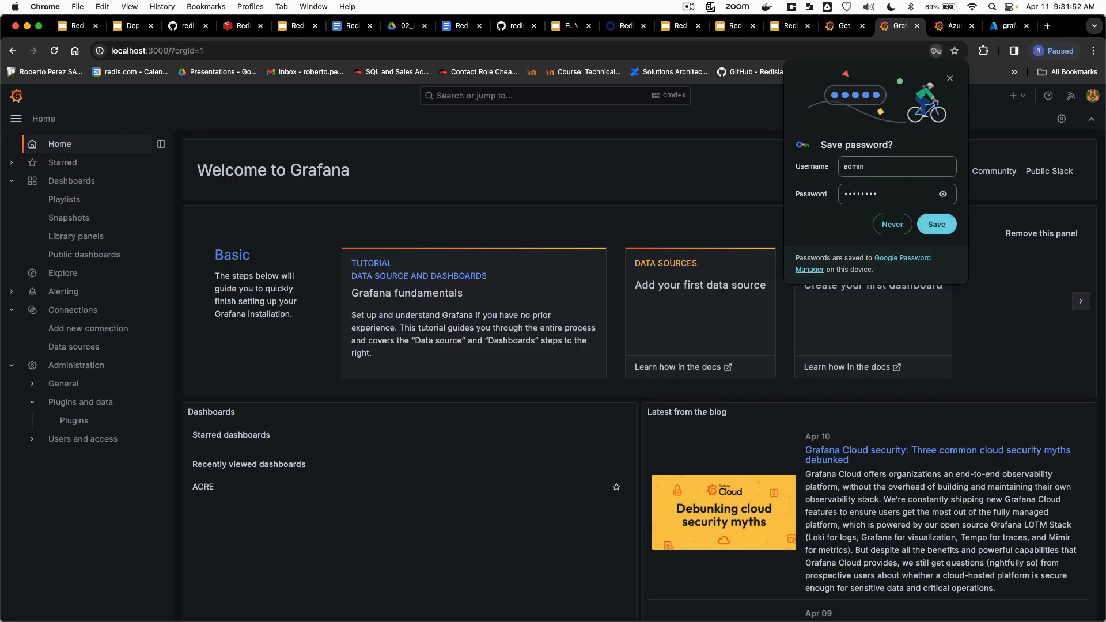
left_click(951, 76)
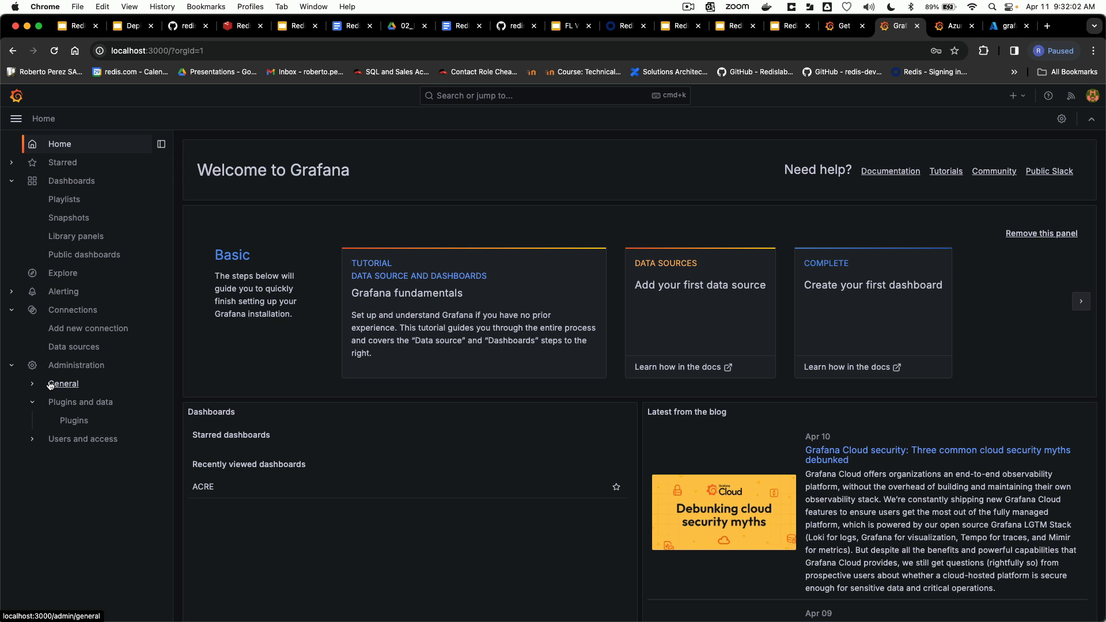
Step: Search the new connections for Azure Monitor and add it as a new data source
left_click(54, 329)
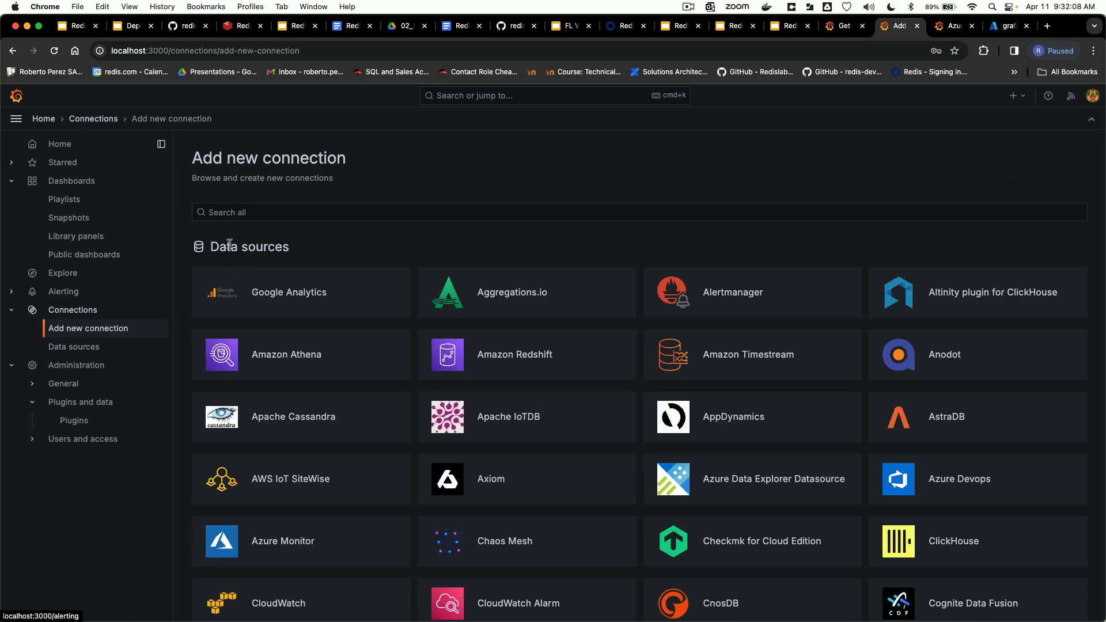
left_click(266, 212)
type("azure mon")
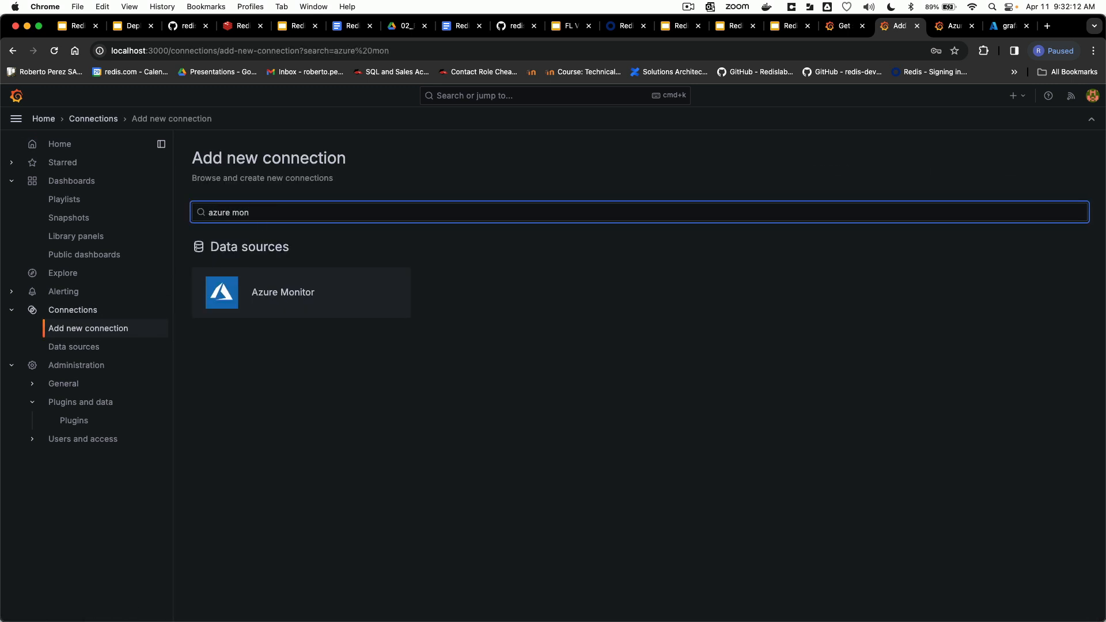
left_click(276, 291)
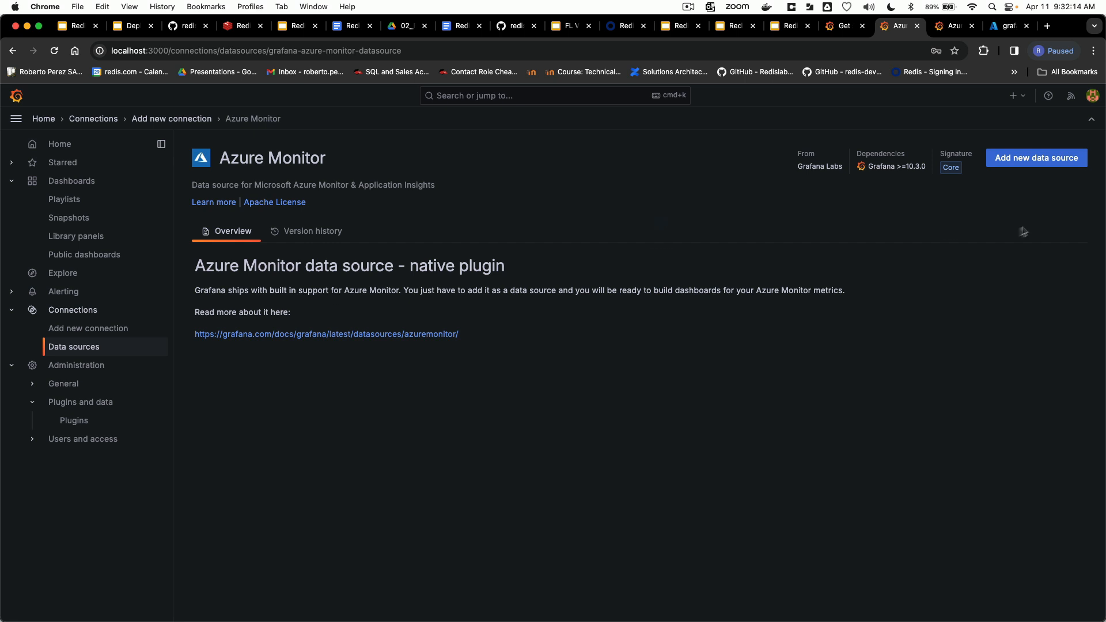
left_click(1036, 157)
Step: Review the tenant ID, client ID, client secret and default subscription fields in the data source's authentication settings
scroll(558, 395, "down", 2)
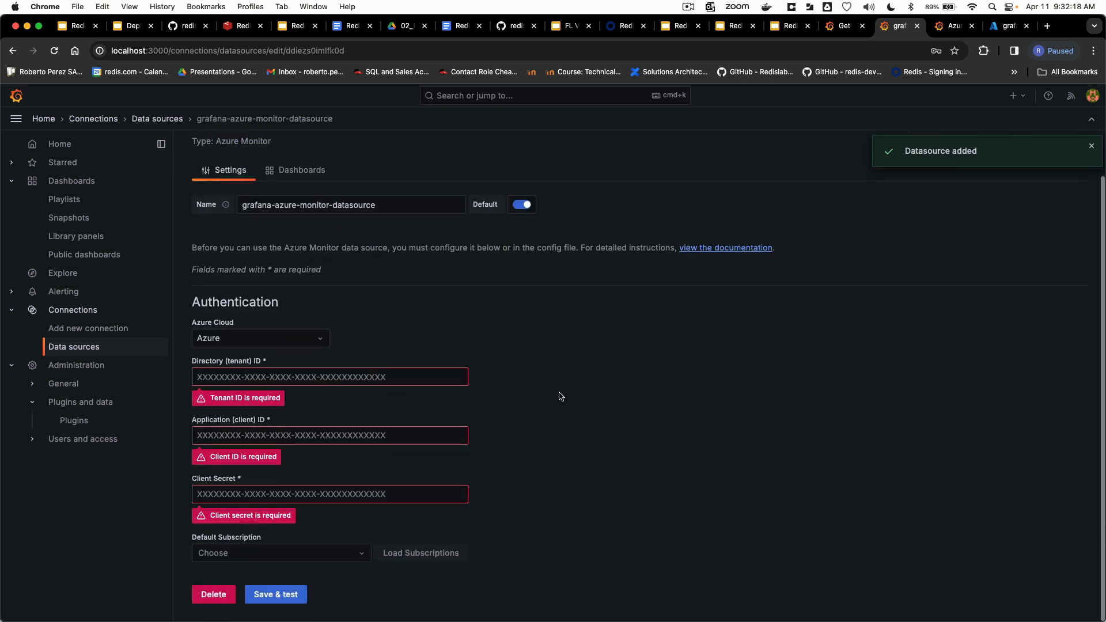
left_click(241, 379)
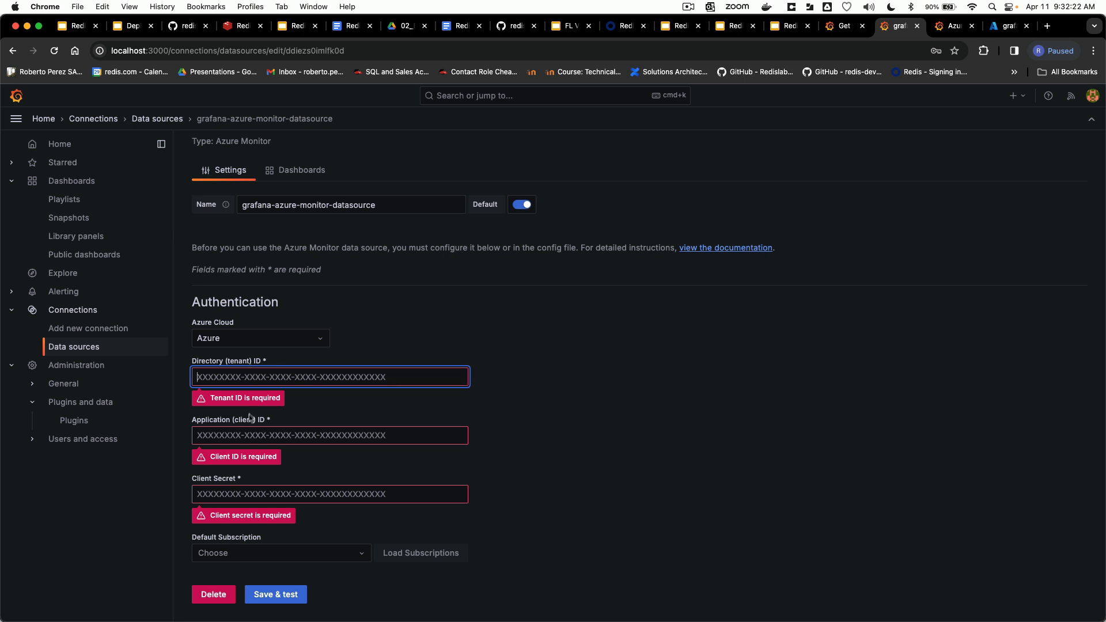
left_click(246, 438)
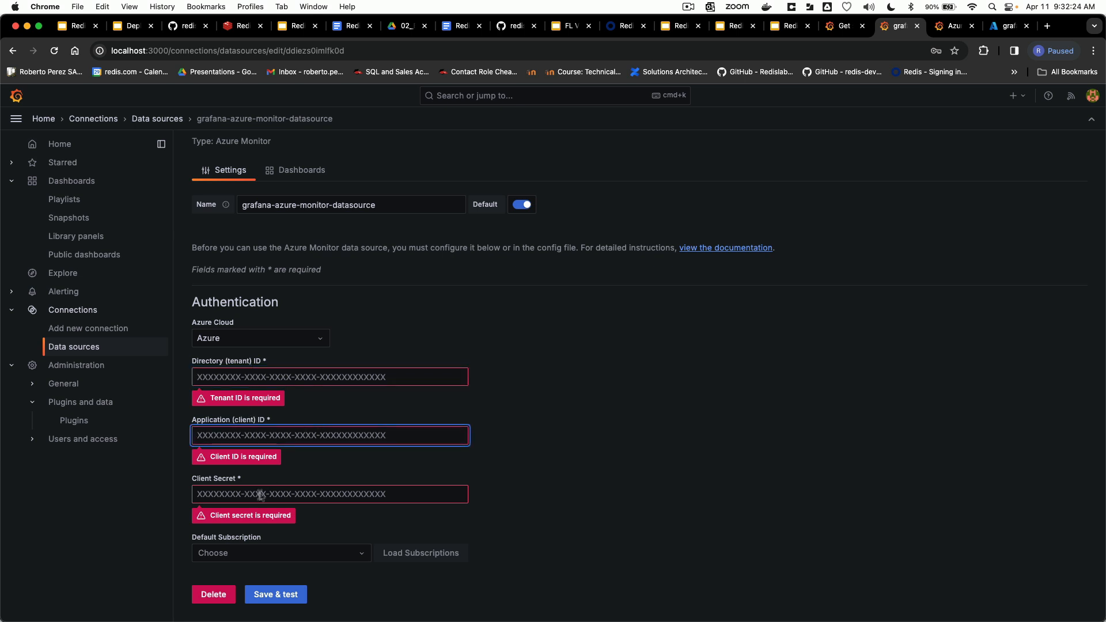
left_click(258, 499)
scroll(276, 505, "up", 1)
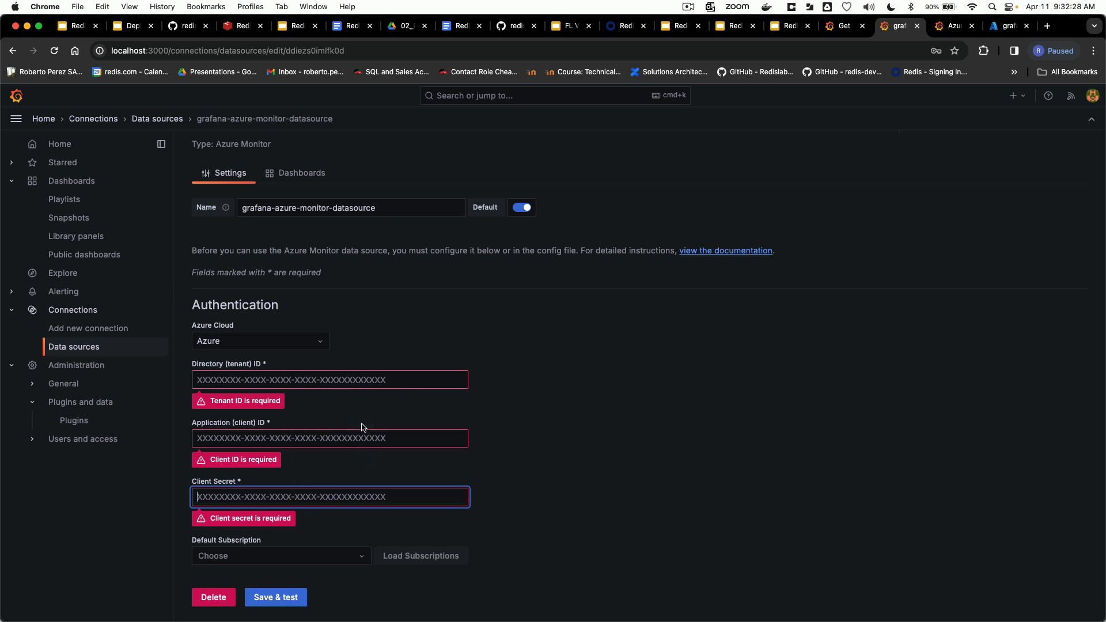
left_click(362, 562)
left_click(362, 563)
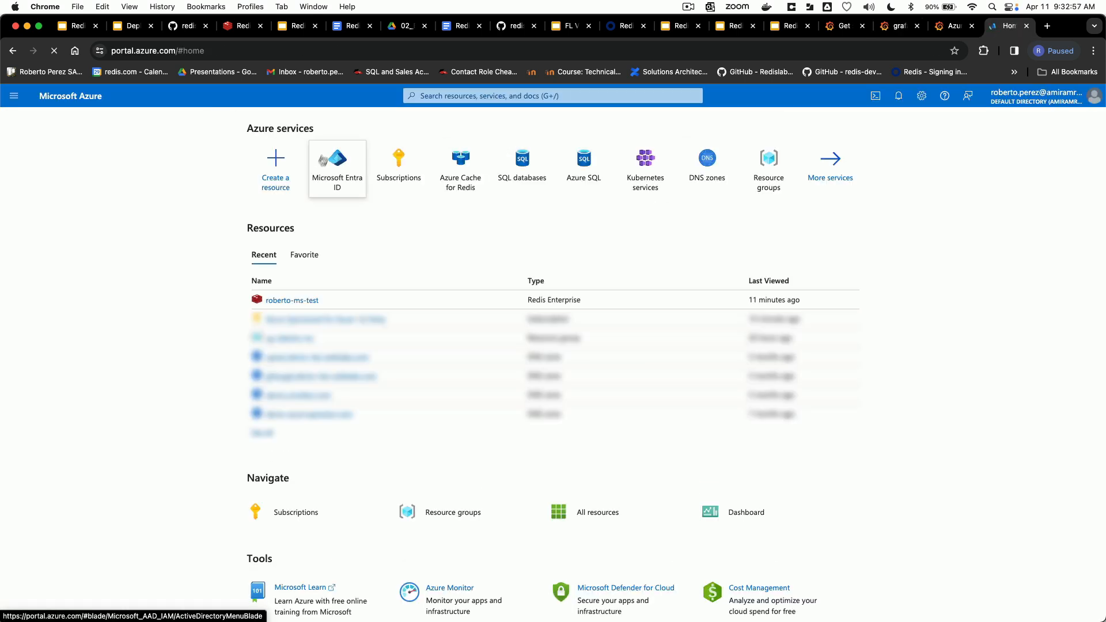
Step: In the Azure portal, open the grafana-oss-to-acre app registration in Microsoft Entra ID
left_click(346, 179)
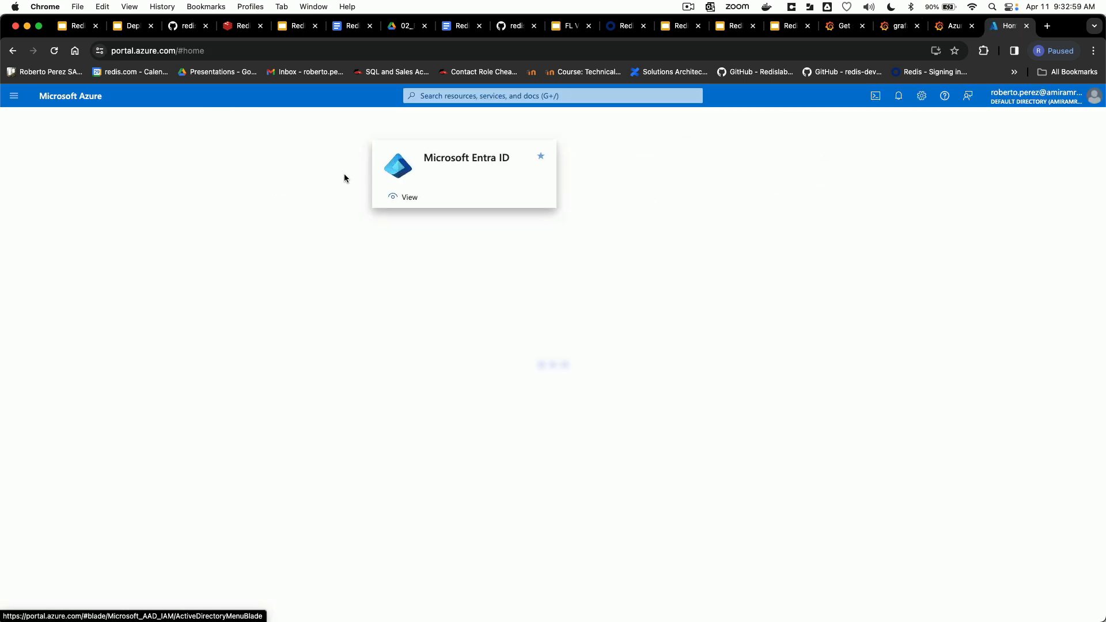
left_click(71, 411)
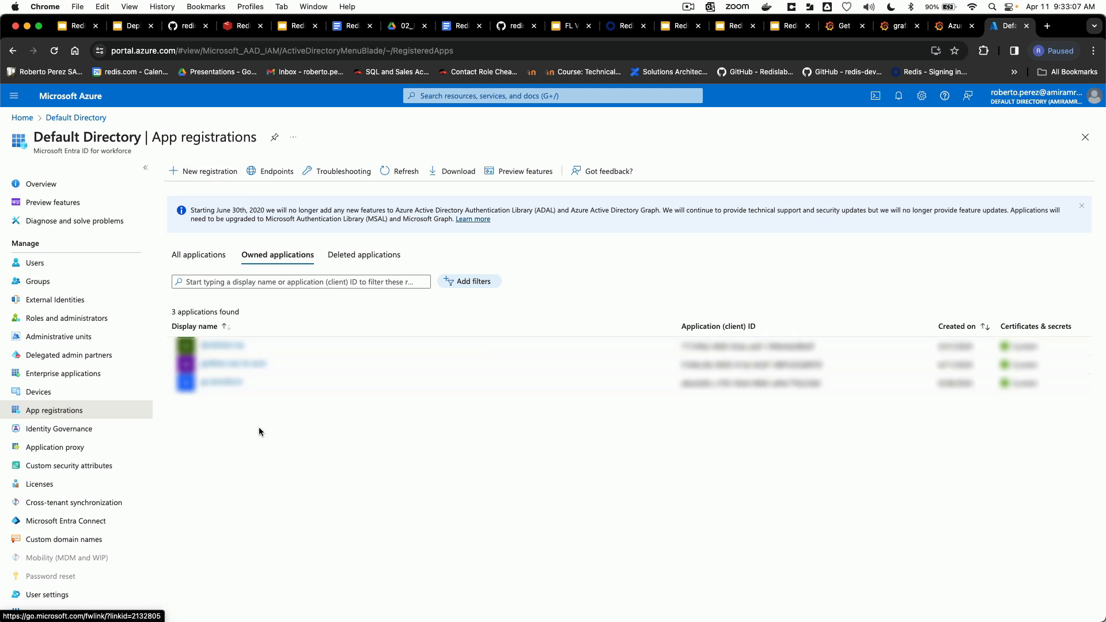
left_click(239, 364)
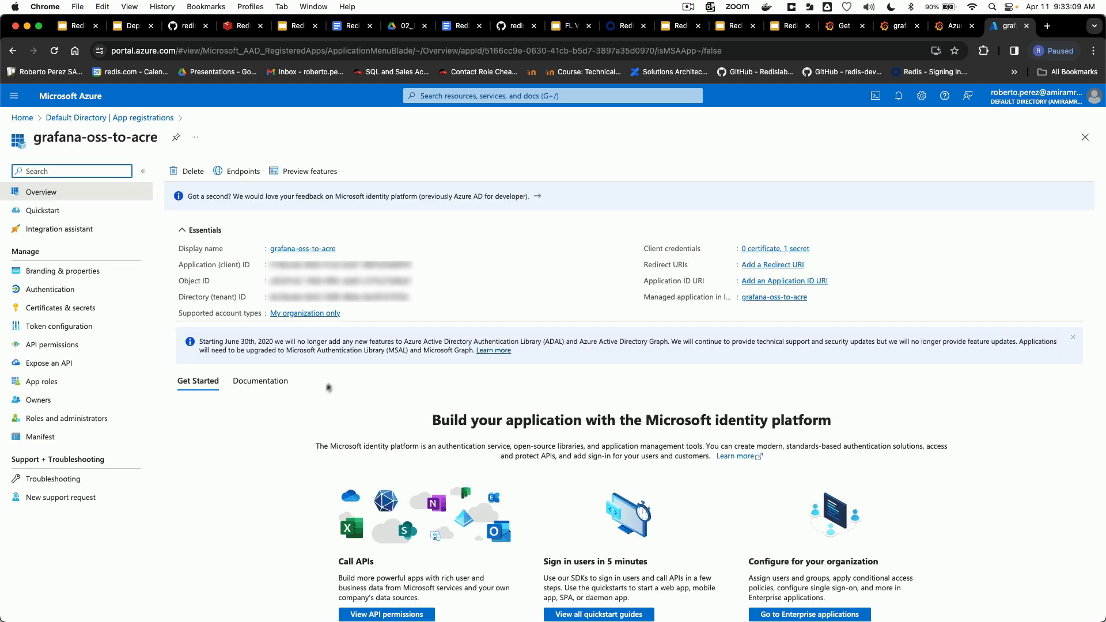
Step: Examine the app registration's name and application (client) ID, and view its certificates and secrets
left_click_drag(38, 137, 176, 137)
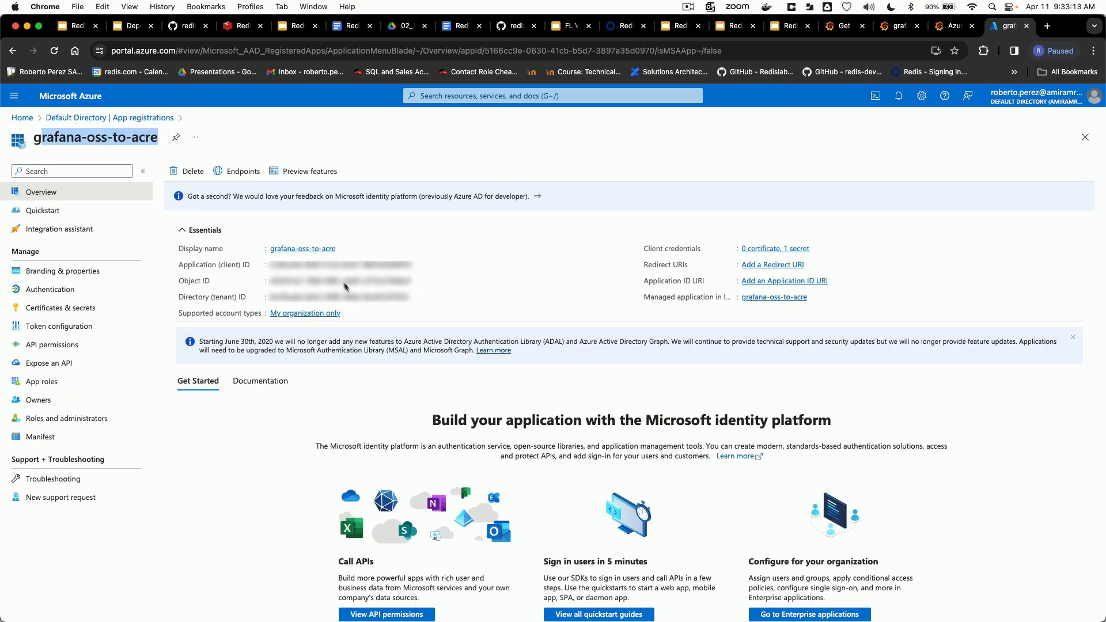
left_click_drag(272, 265, 410, 266)
left_click(269, 265)
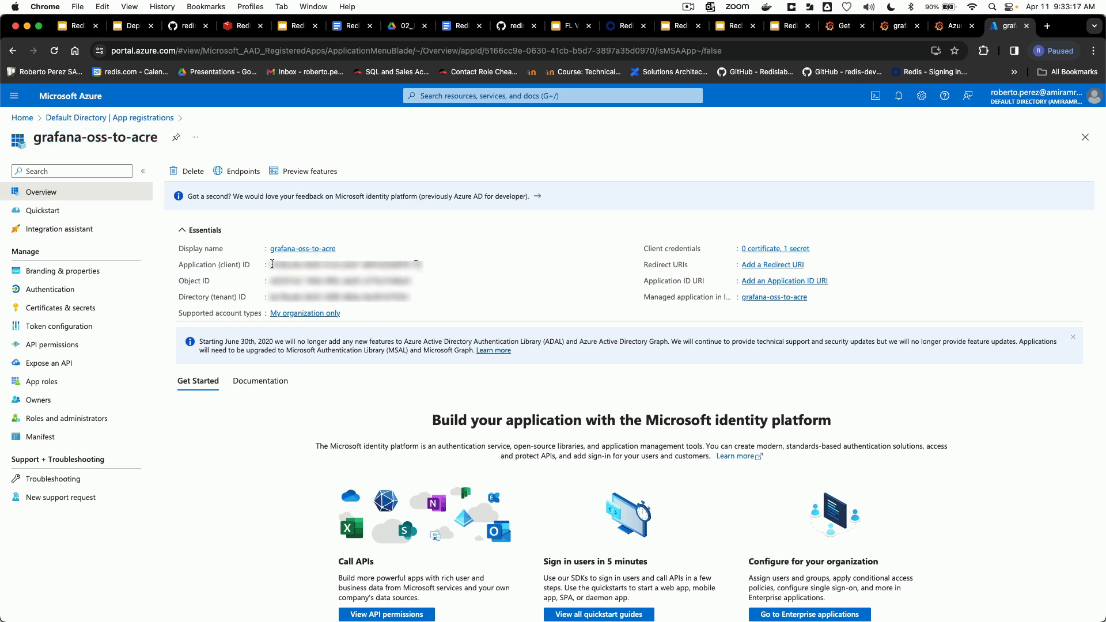
triple_click(180, 266)
left_click(73, 308)
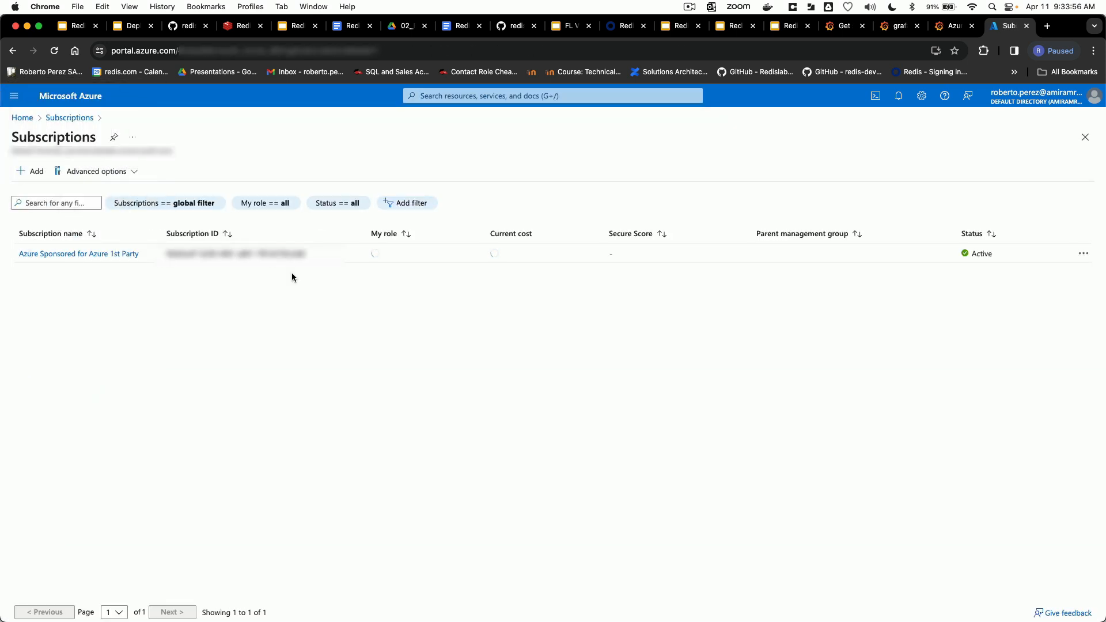
Step: Open the access control (IAM) settings of the Azure Sponsored for Azure 1st Party subscription
left_click(123, 254)
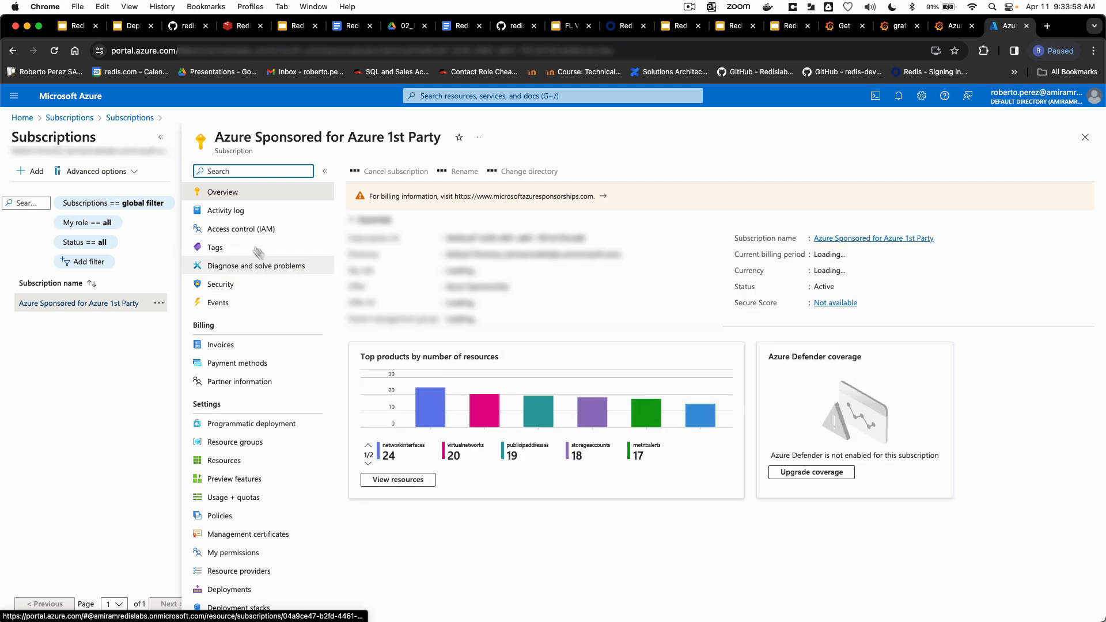
left_click(257, 228)
left_click(160, 137)
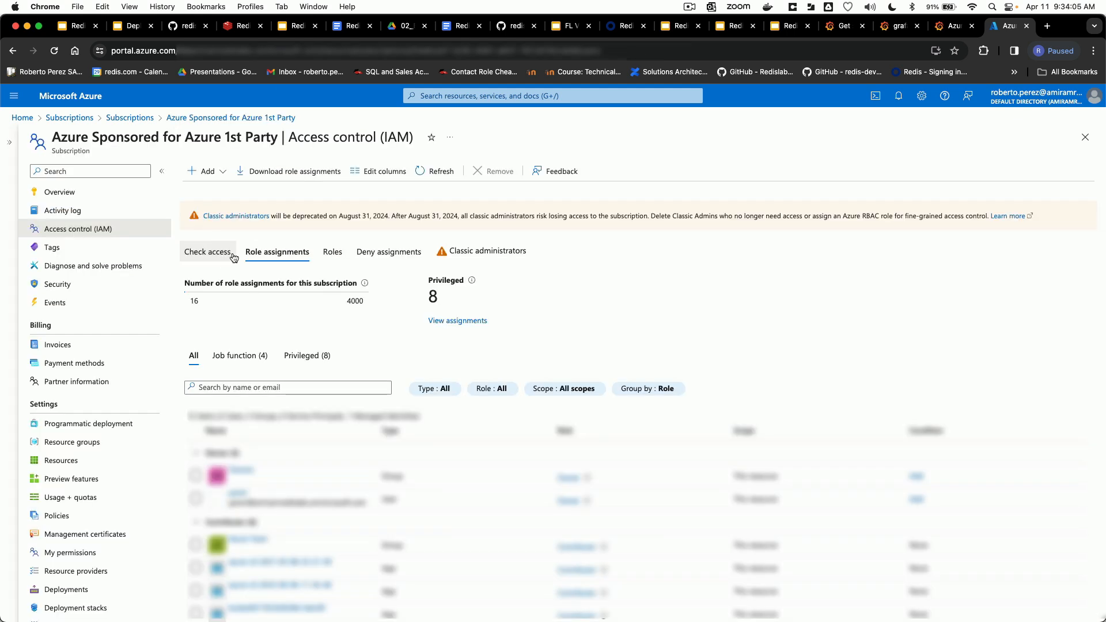
Step: Start a new role assignment for the subscription with the Reader job function role
left_click(205, 171)
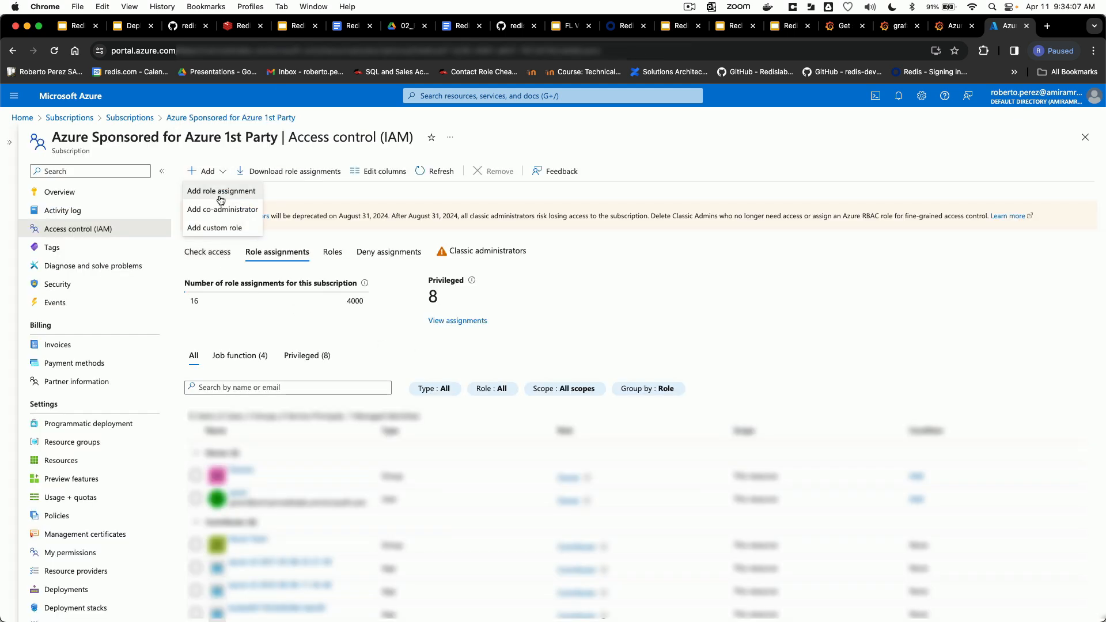
left_click(221, 200)
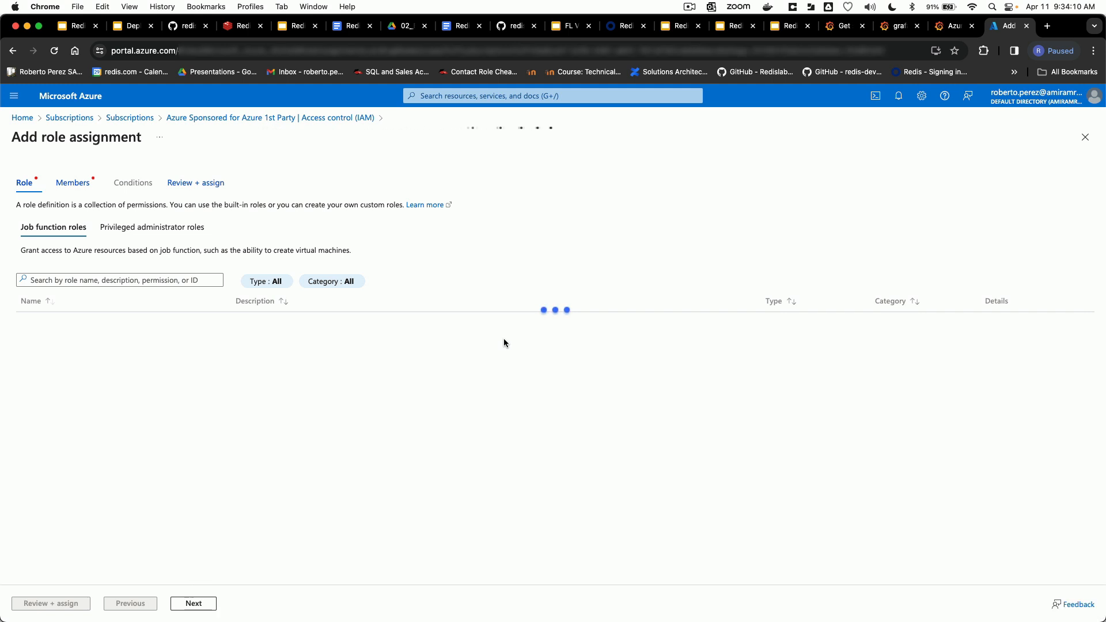
left_click(89, 321)
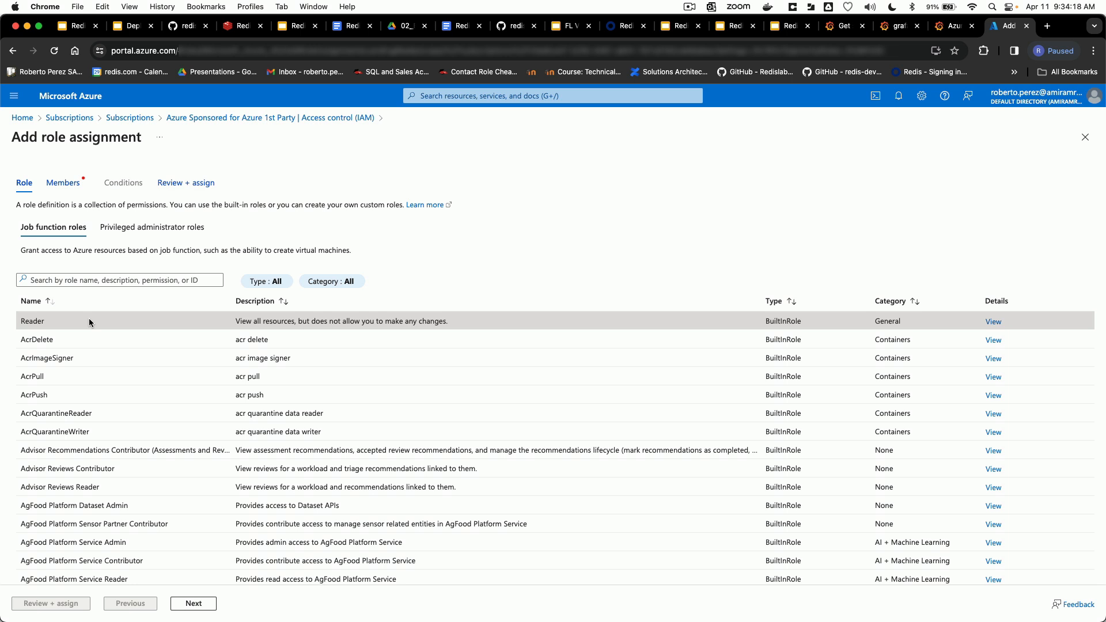
Step: Add the grafana-oss-to-acre app as a member of the role assignment and proceed to its review
left_click(62, 183)
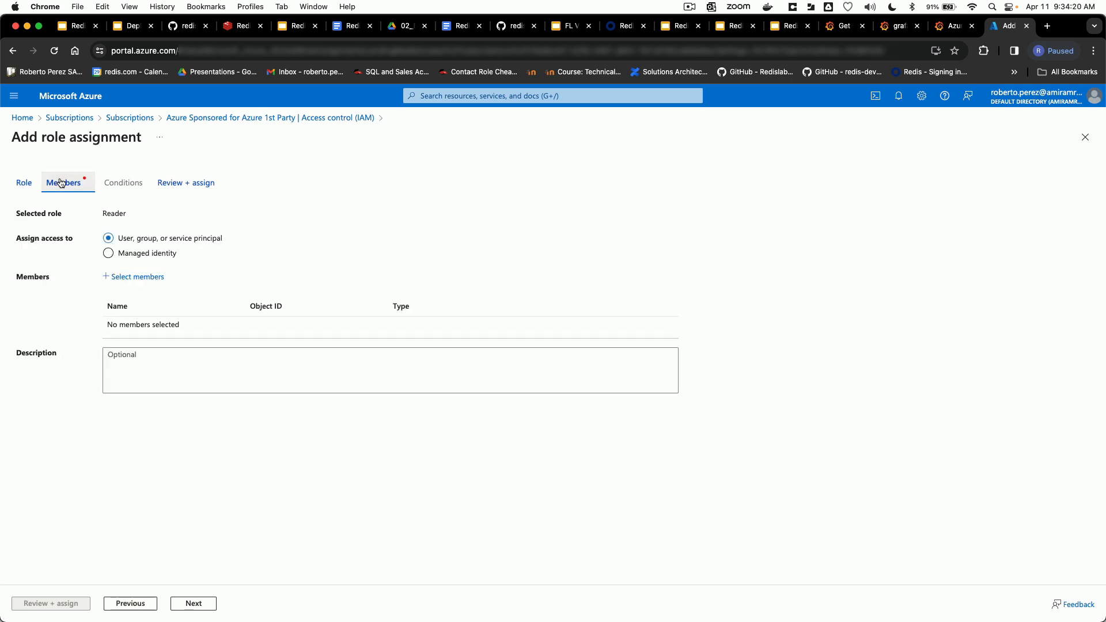
left_click(141, 277)
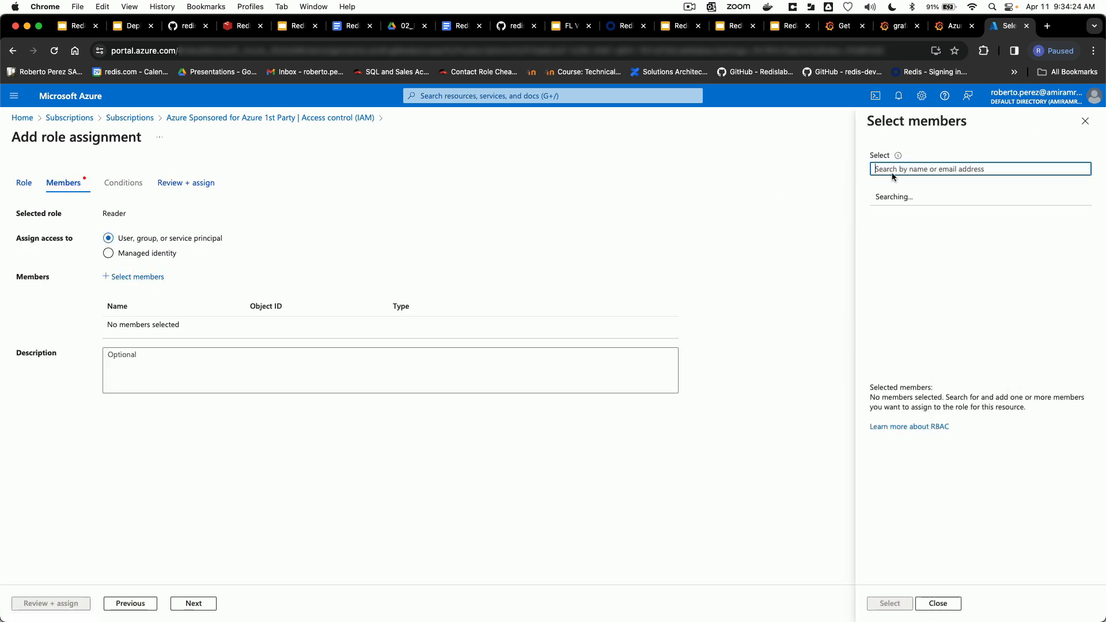
left_click(894, 170)
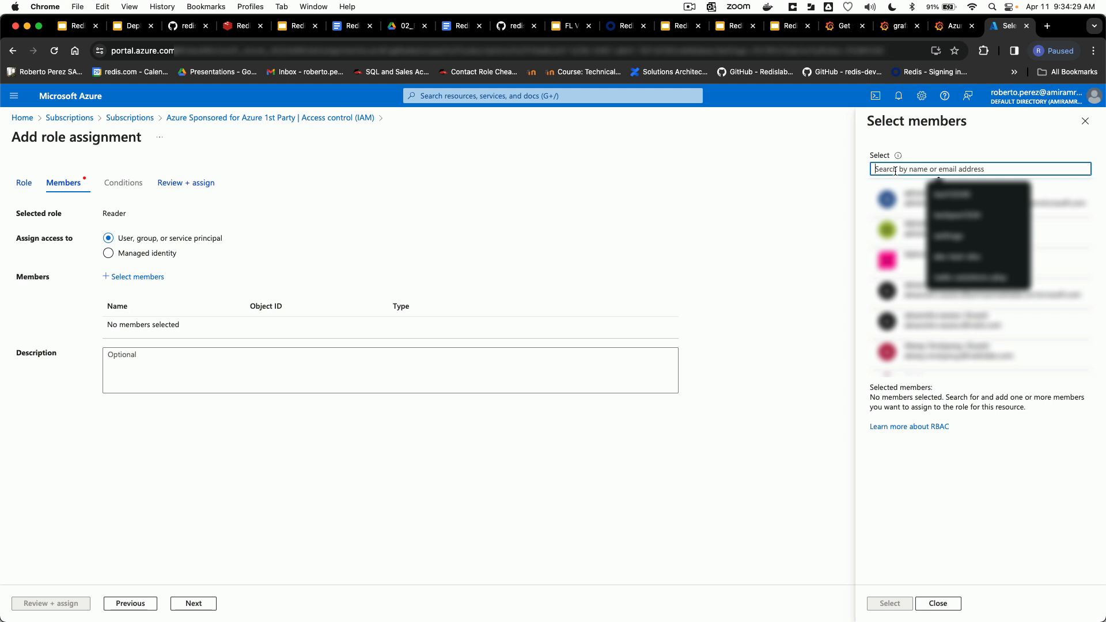
type("grafa")
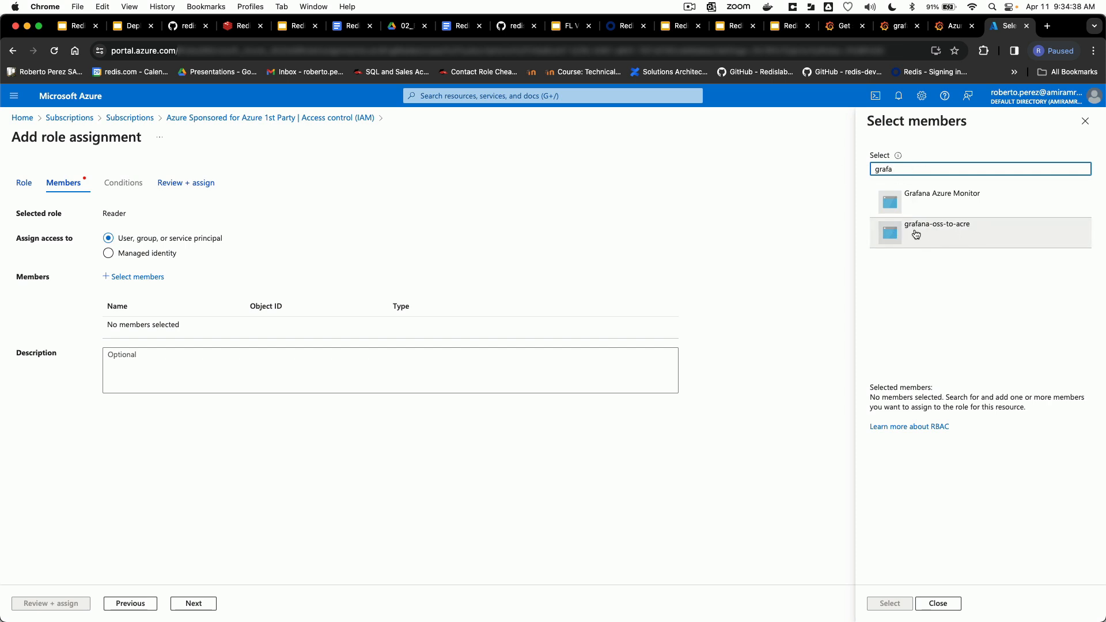
left_click(960, 236)
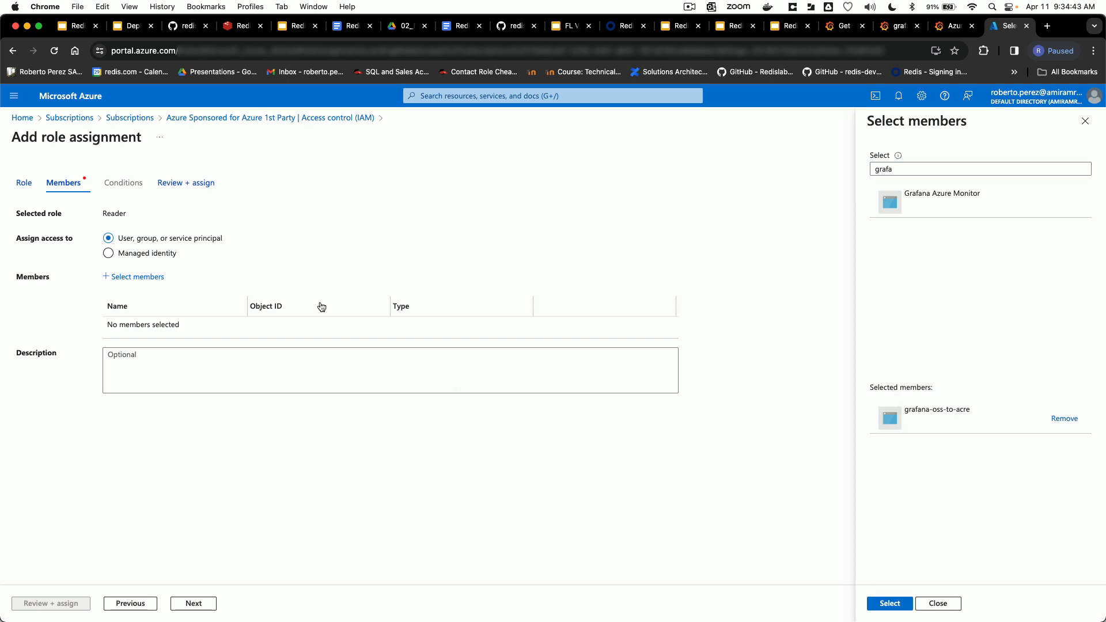
left_click(891, 603)
left_click(173, 602)
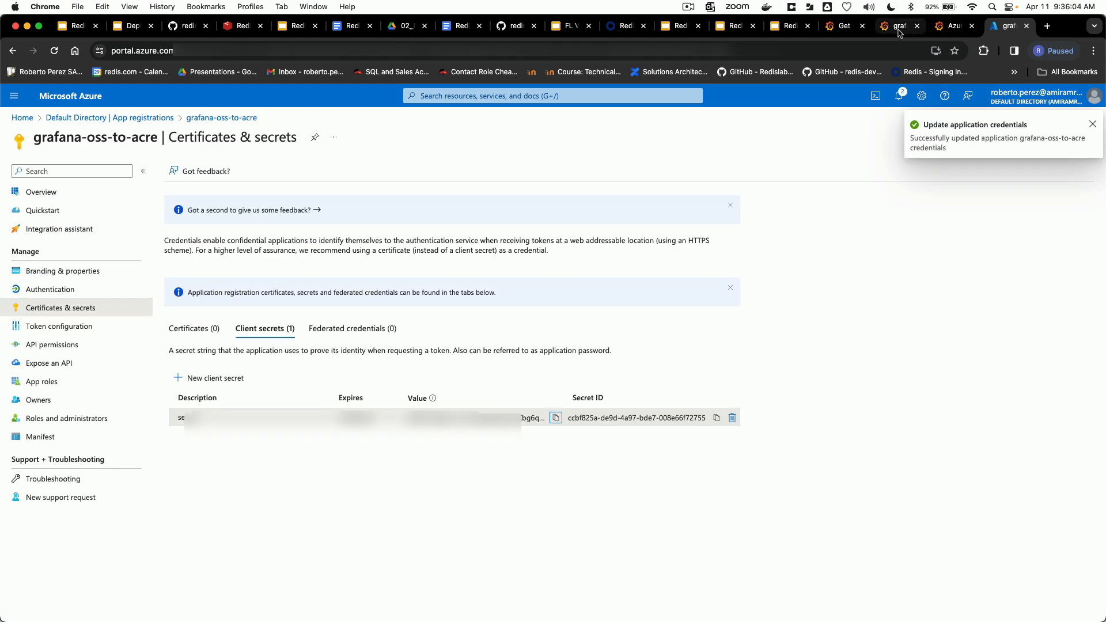
Step: Back in Grafana, load the data source's subscriptions with Azure Sponsored for Azure 1st Party as default, and save and test it
left_click(899, 29)
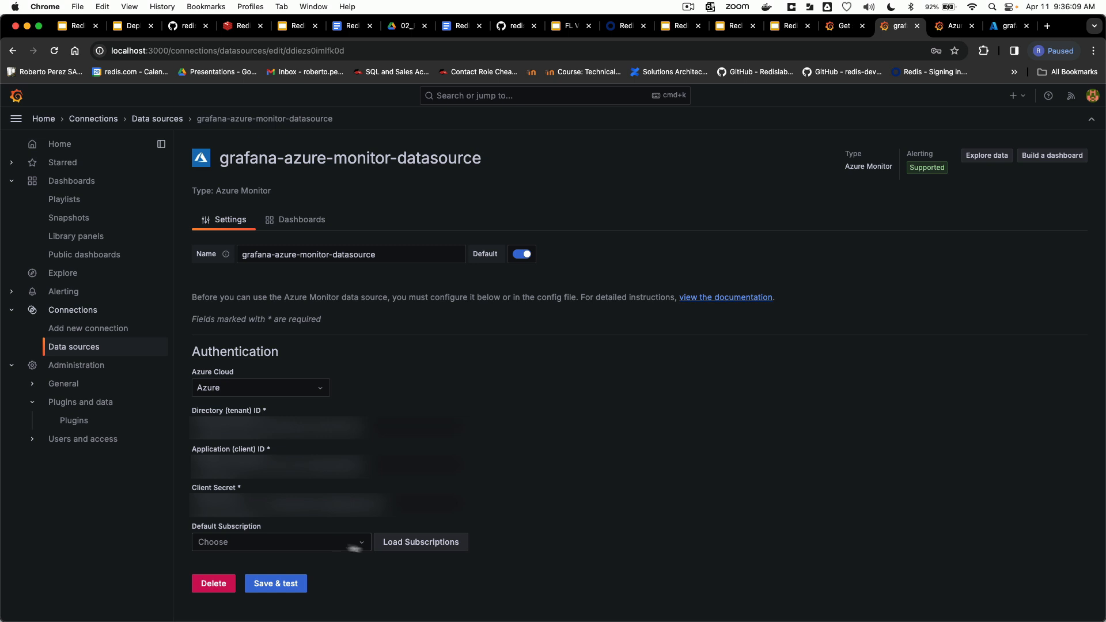
left_click(403, 545)
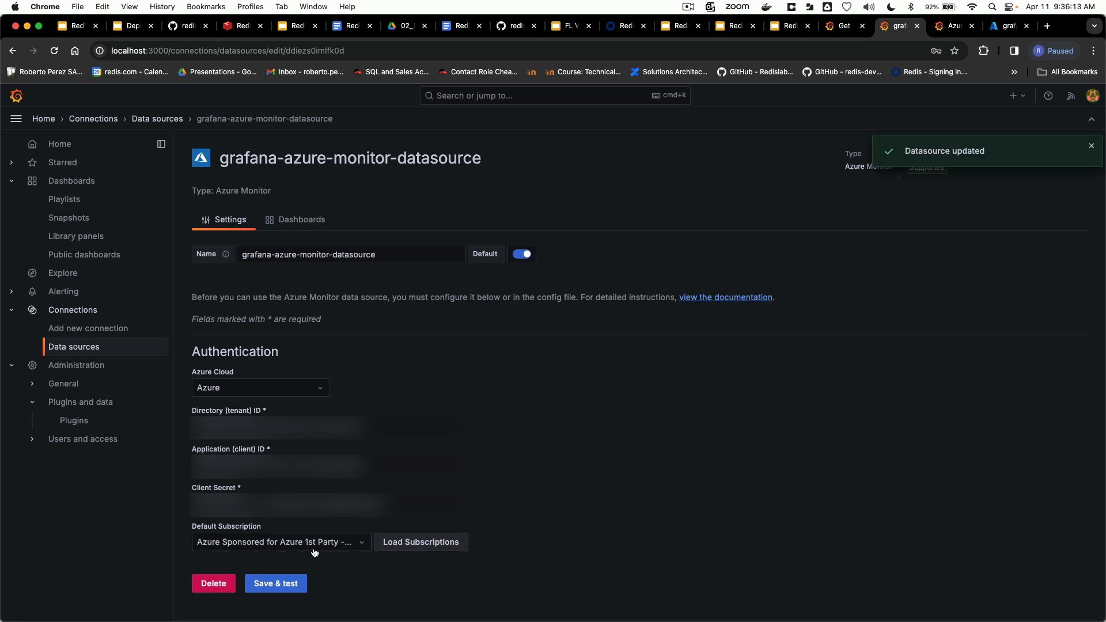
left_click(281, 583)
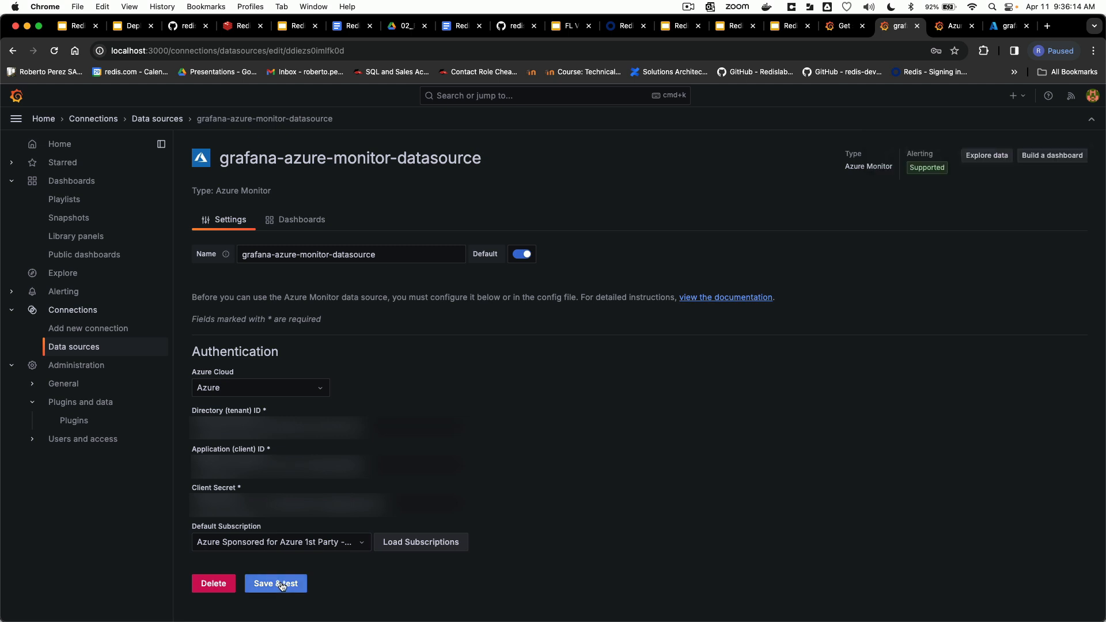
Step: Save and test the Azure Monitor data source, and start a new dashboard visualization that uses grafana-azure-monitor-datasource
left_click(282, 583)
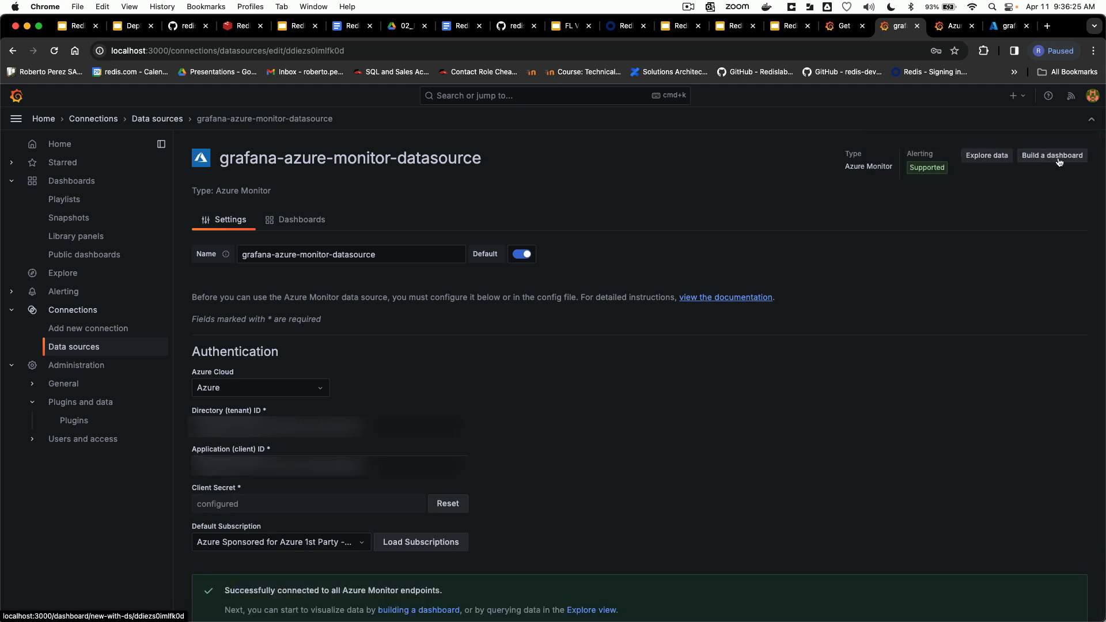
left_click(1058, 161)
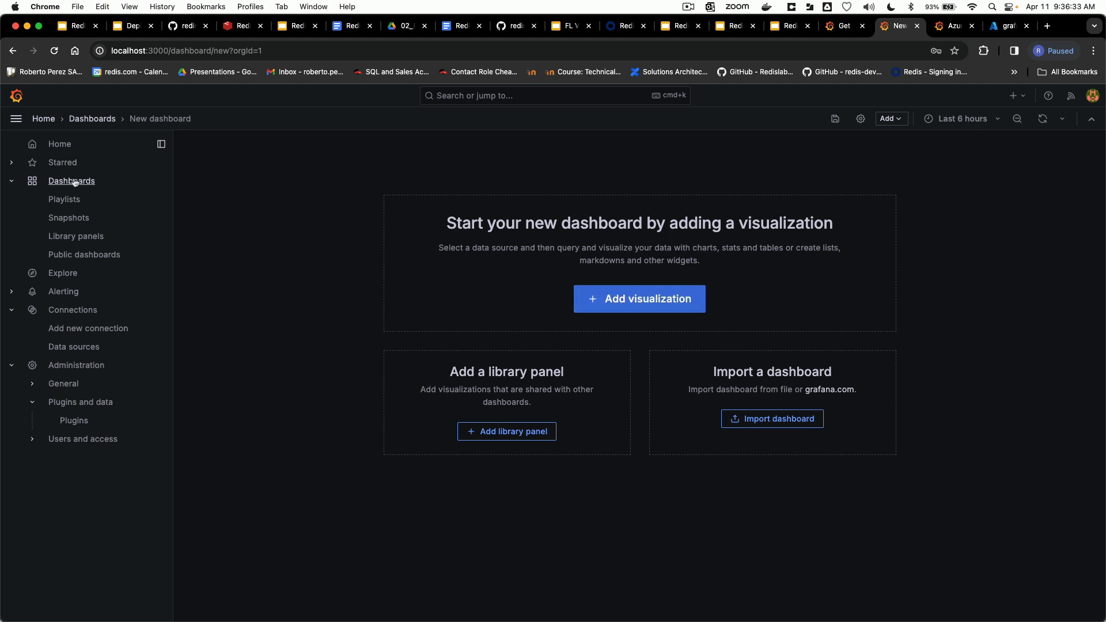
left_click(638, 300)
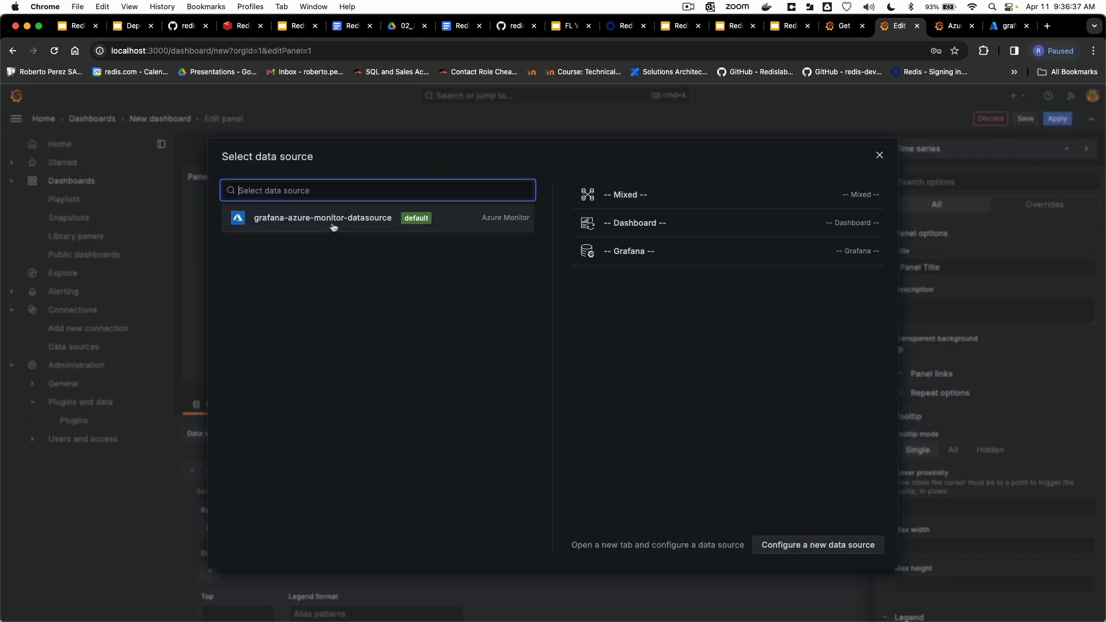
left_click(274, 224)
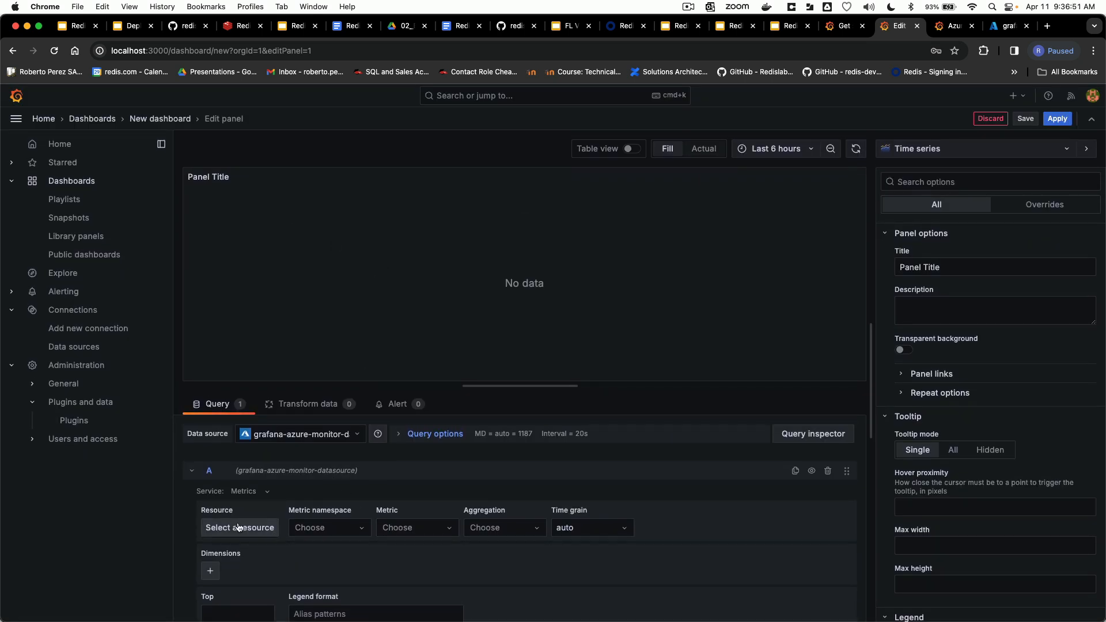
Step: Set the resource of the panel's metrics query to the Redis Enterprise instance in eastus2
scroll(251, 506, "down", 2)
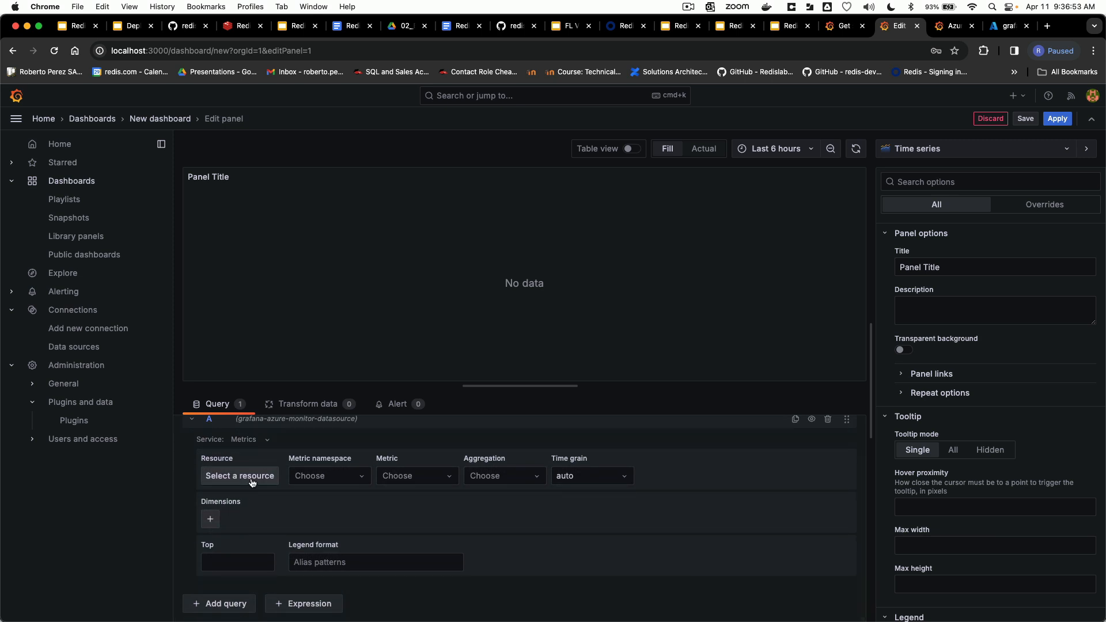
left_click(252, 481)
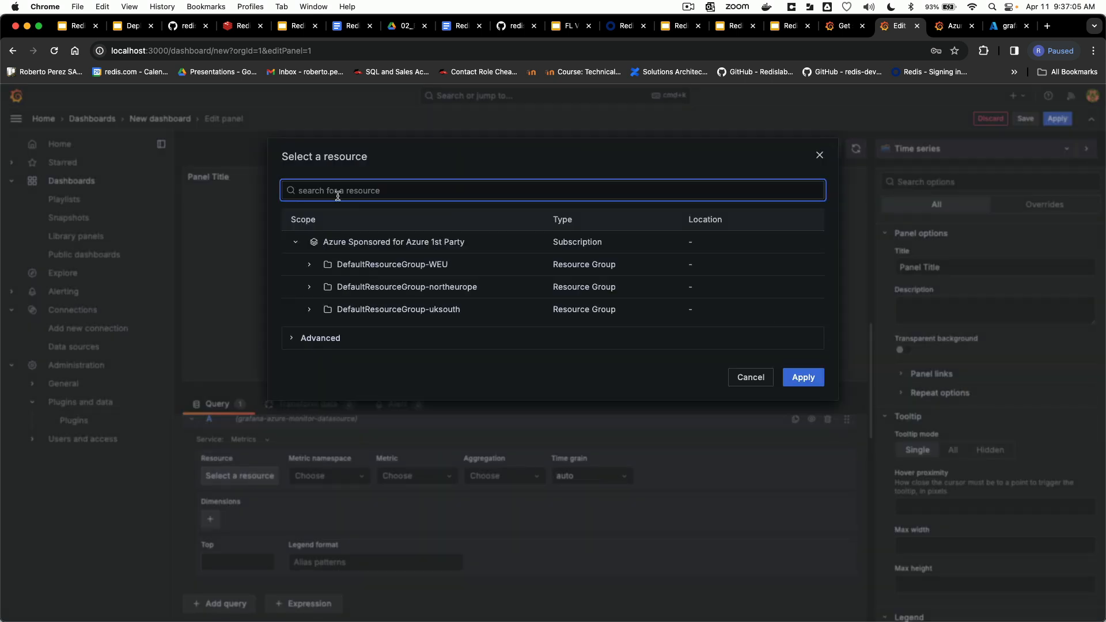
type("rob")
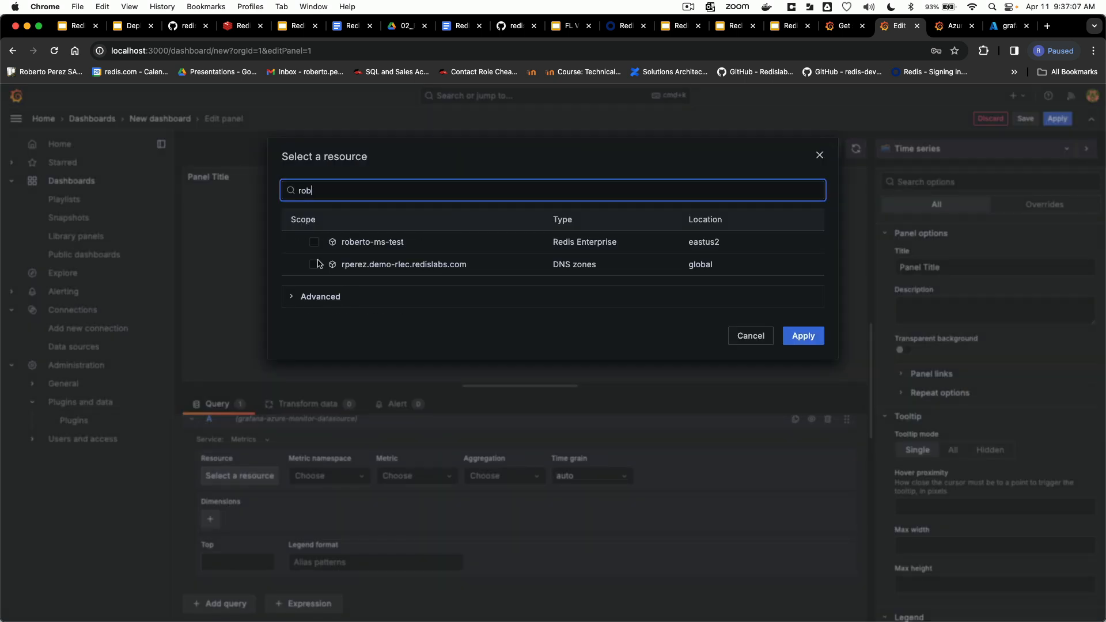
left_click(314, 243)
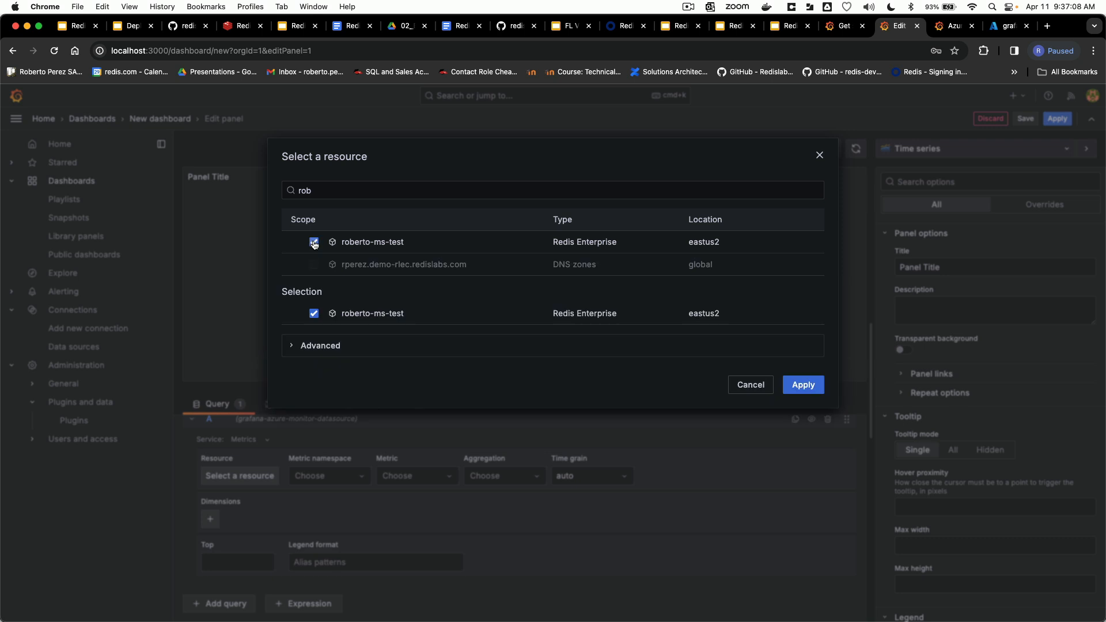
left_click(802, 385)
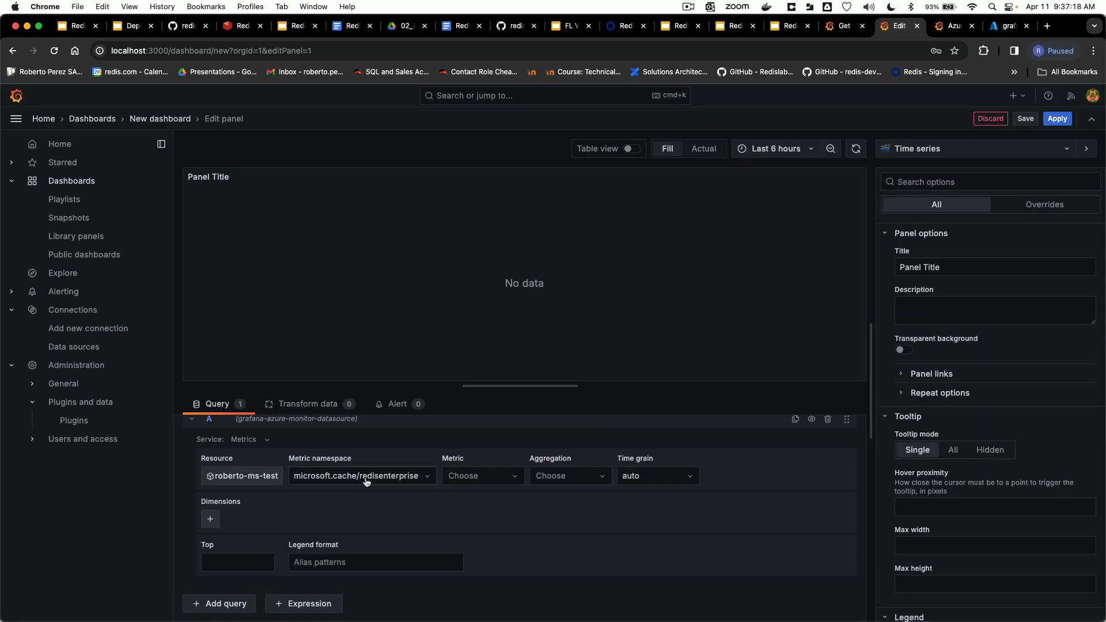
Step: Choose Used Memory as the query's metric and apply the panel to the dashboard
left_click(469, 476)
scroll(507, 511, "down", 3)
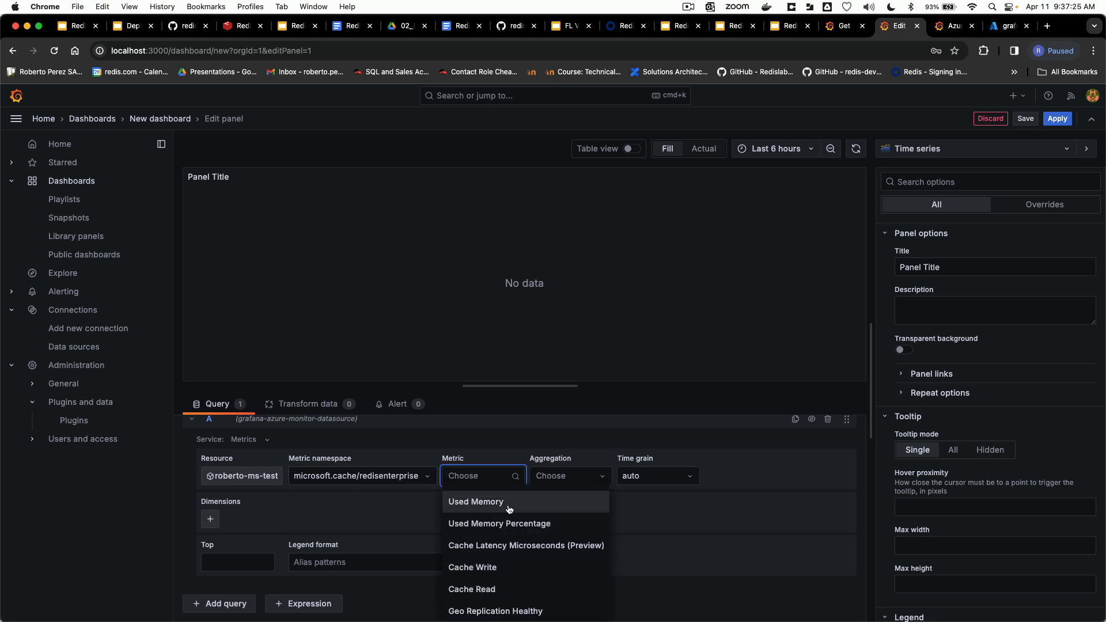
left_click(509, 502)
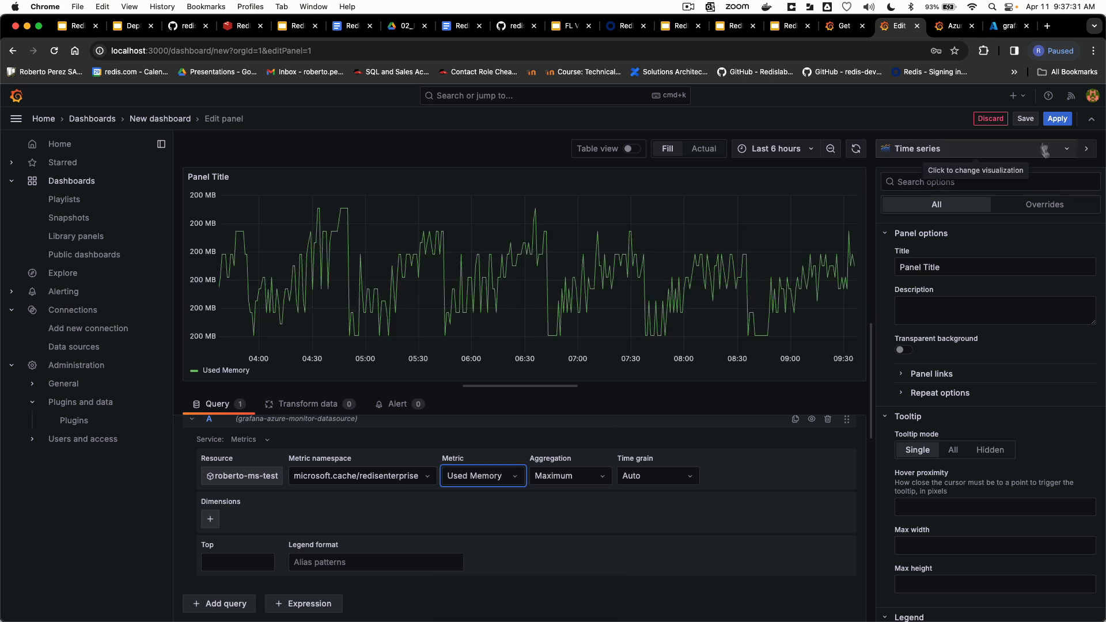
left_click(1057, 119)
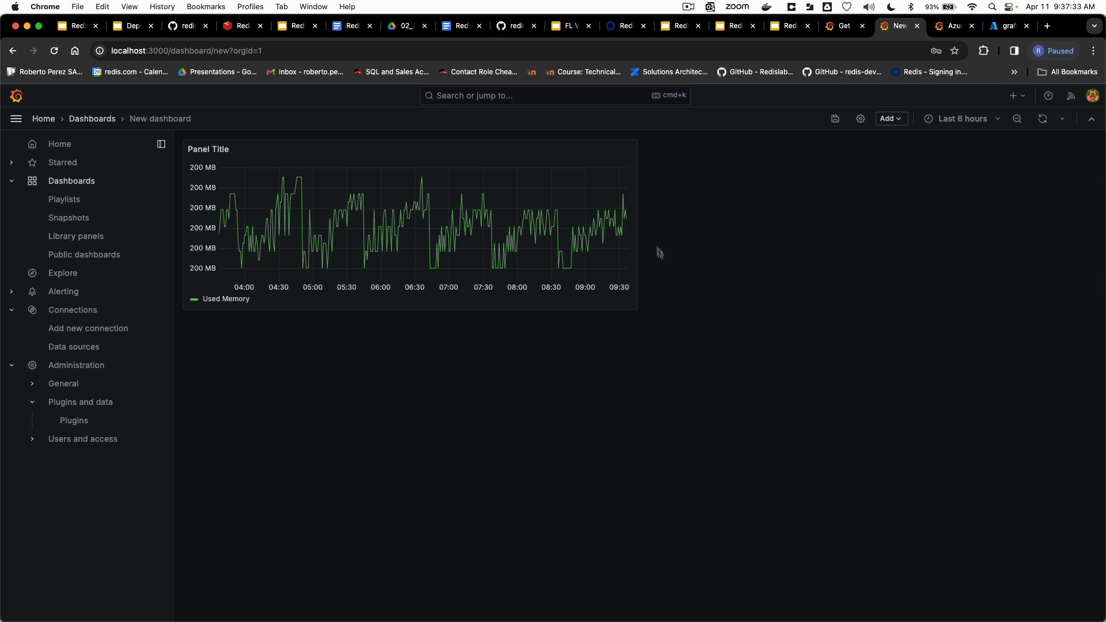
Step: Add a second visualization to the dashboard and query the same Redis Enterprise resource in eastus2
left_click(891, 119)
left_click(868, 136)
scroll(317, 434, "down", 2)
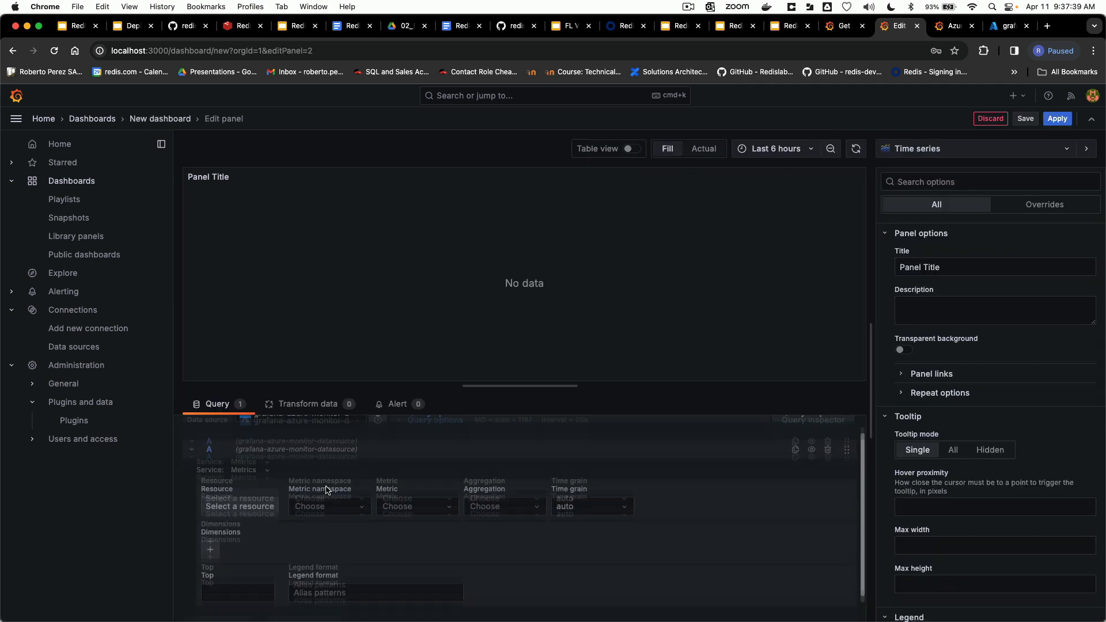
left_click(329, 476)
left_click(236, 475)
left_click(382, 190)
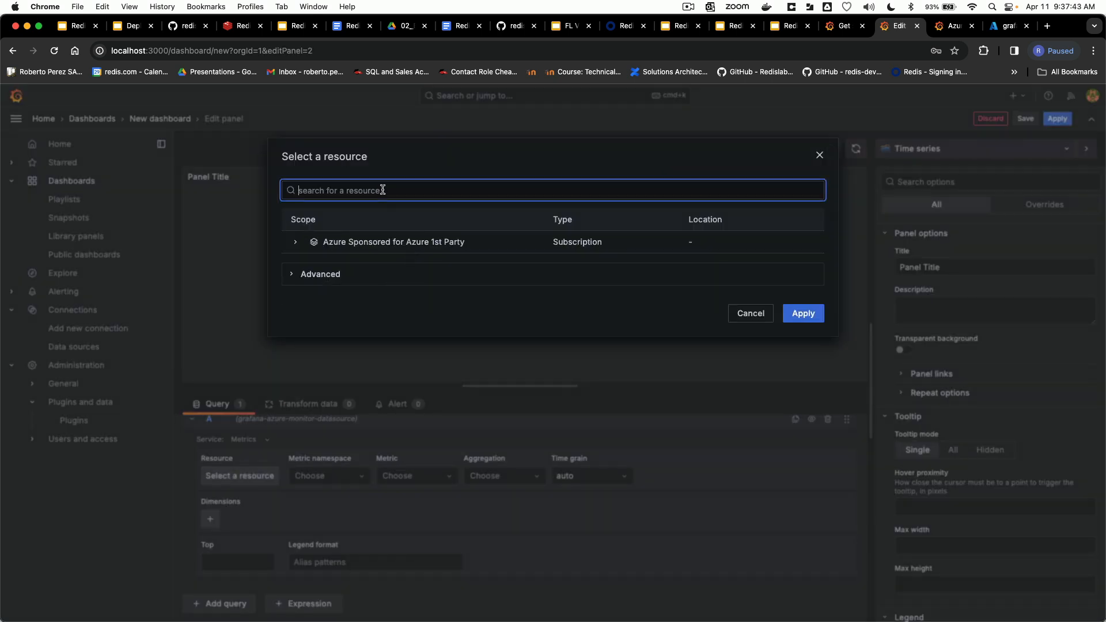
type("rober")
left_click(314, 242)
left_click(803, 384)
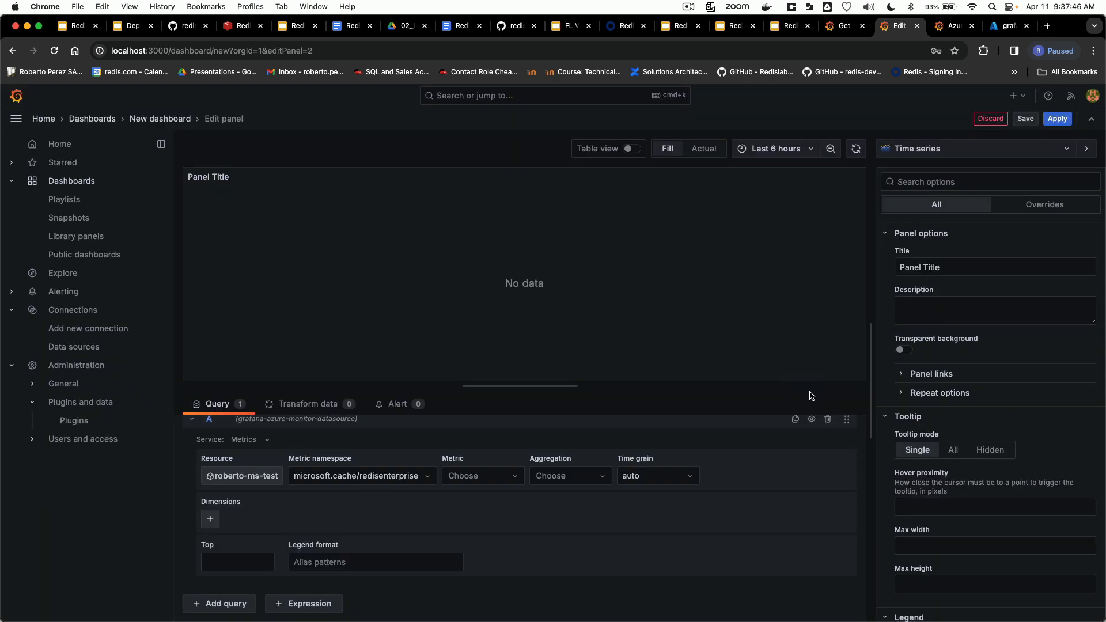
Step: Choose Cache Read as the second panel's metric and apply the panel to the dashboard
left_click(478, 476)
type("Ge")
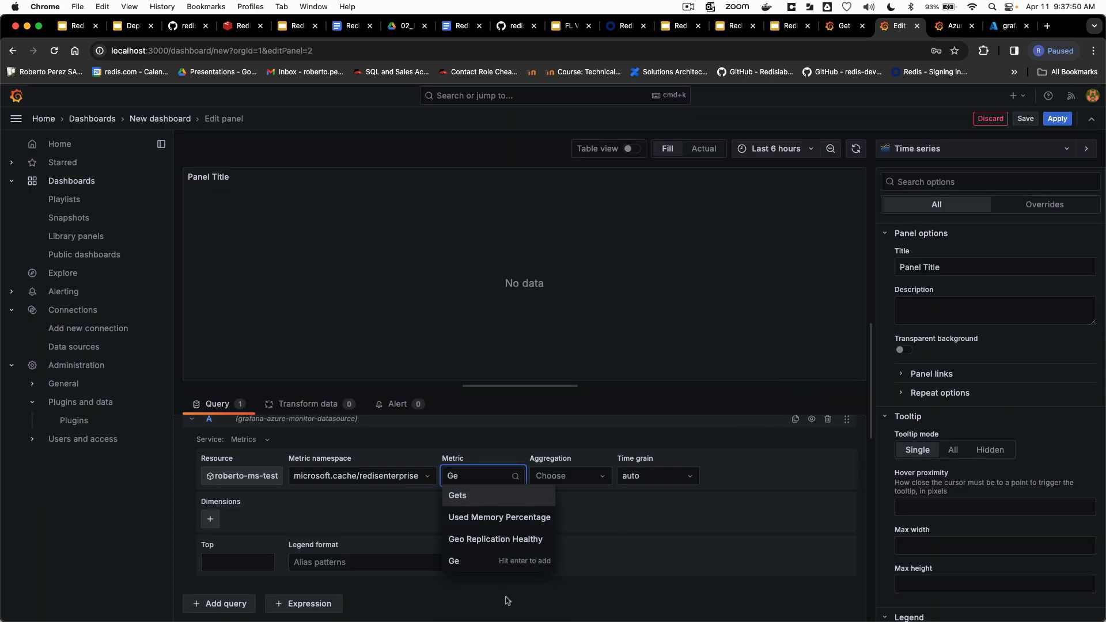
key("BackSpace")
key("BackSpace")
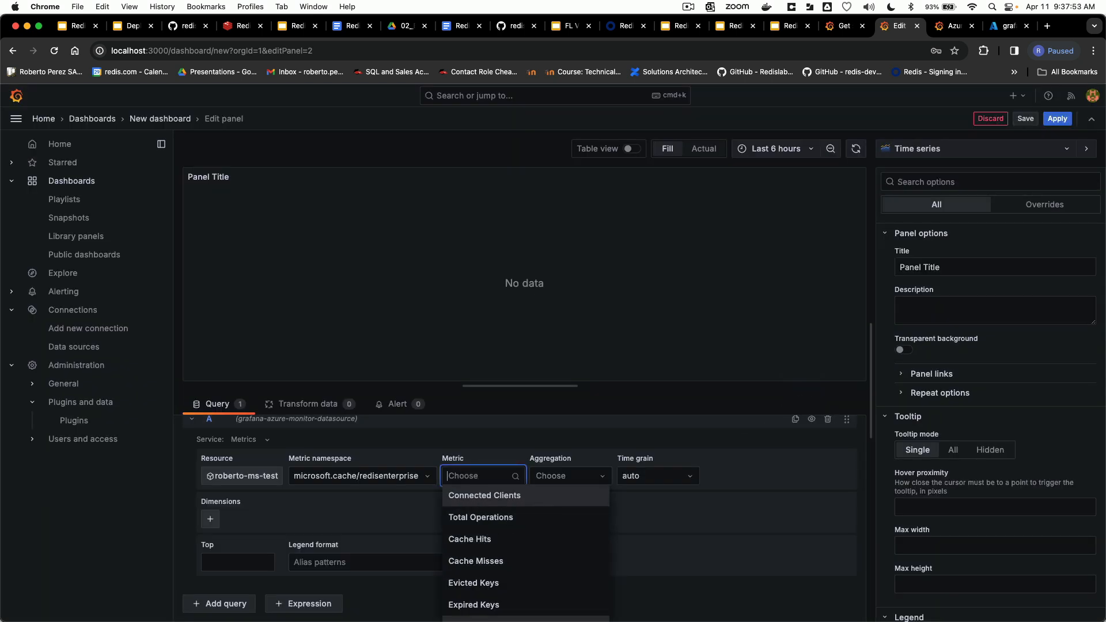
scroll(525, 558, "down", 5)
scroll(526, 558, "down", 3)
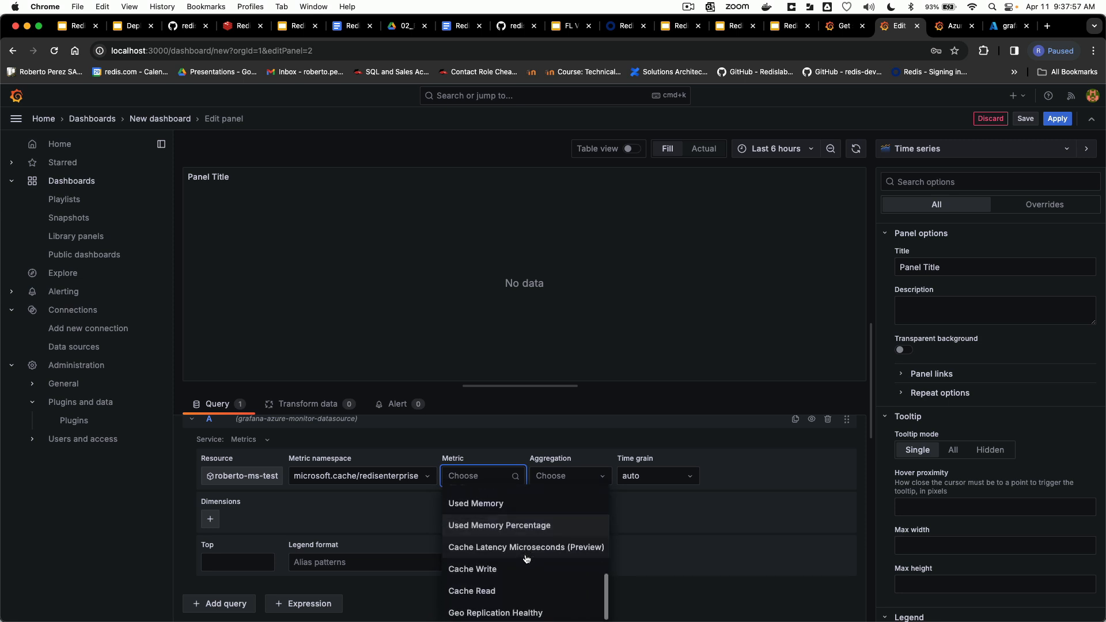
left_click(526, 587)
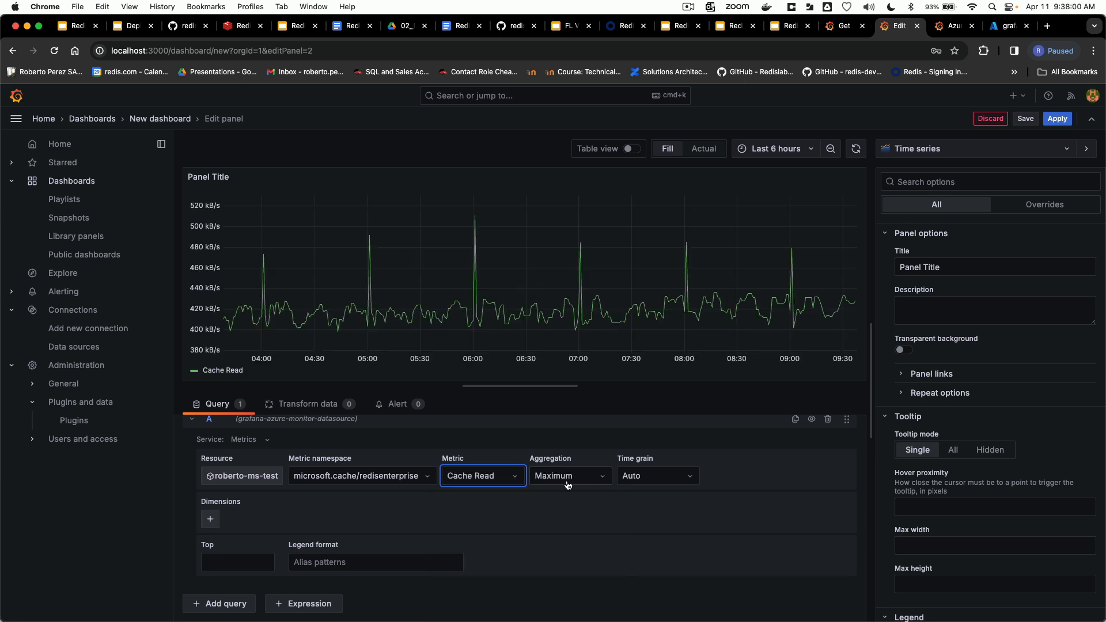
left_click(1056, 118)
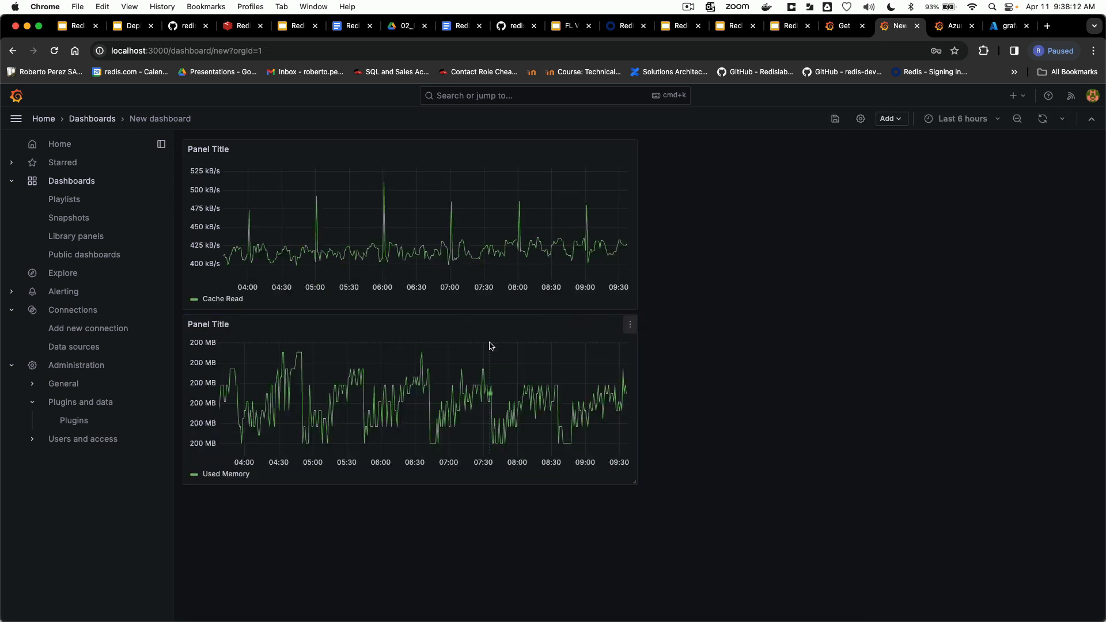
Step: Title the memory panel "Used Memory" and apply the change
left_click(629, 324)
left_click(553, 365)
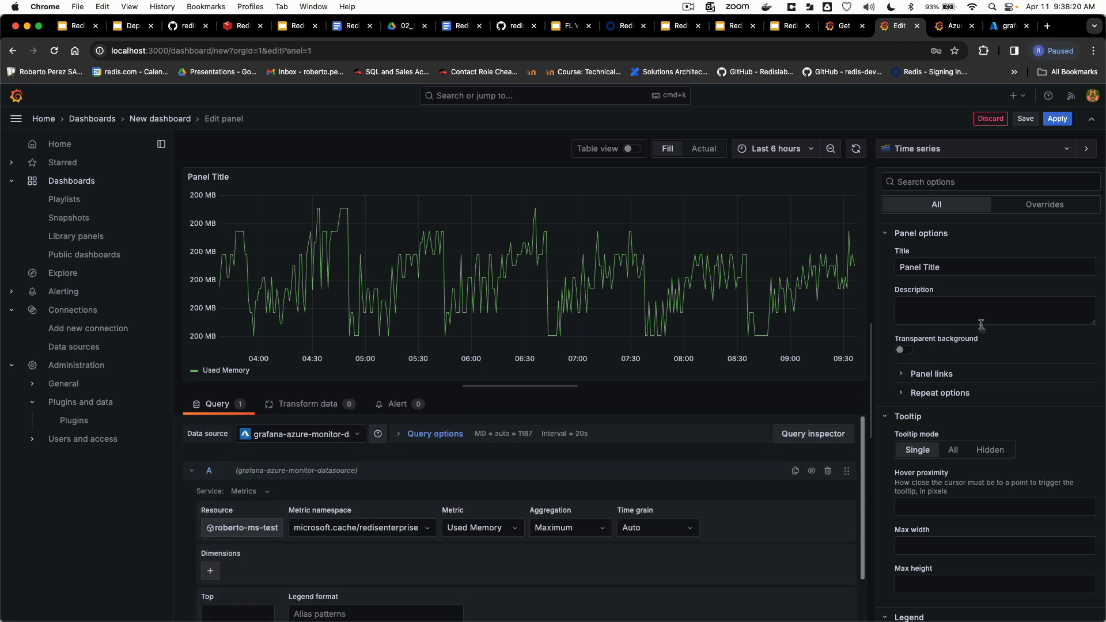
triple_click(921, 267)
type("Used Memory")
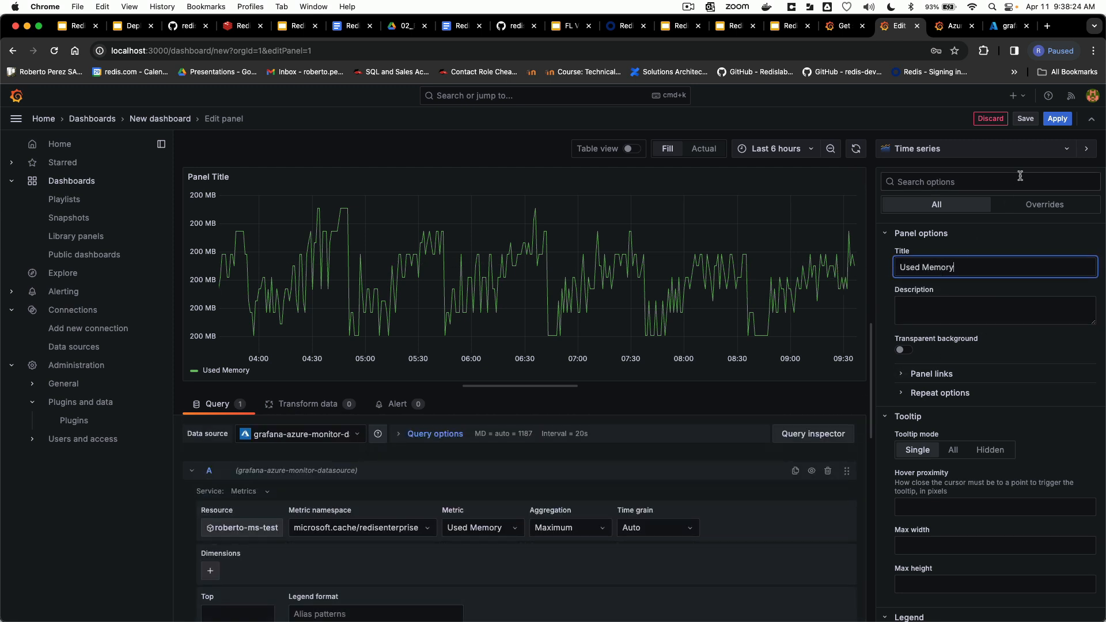
left_click(1058, 120)
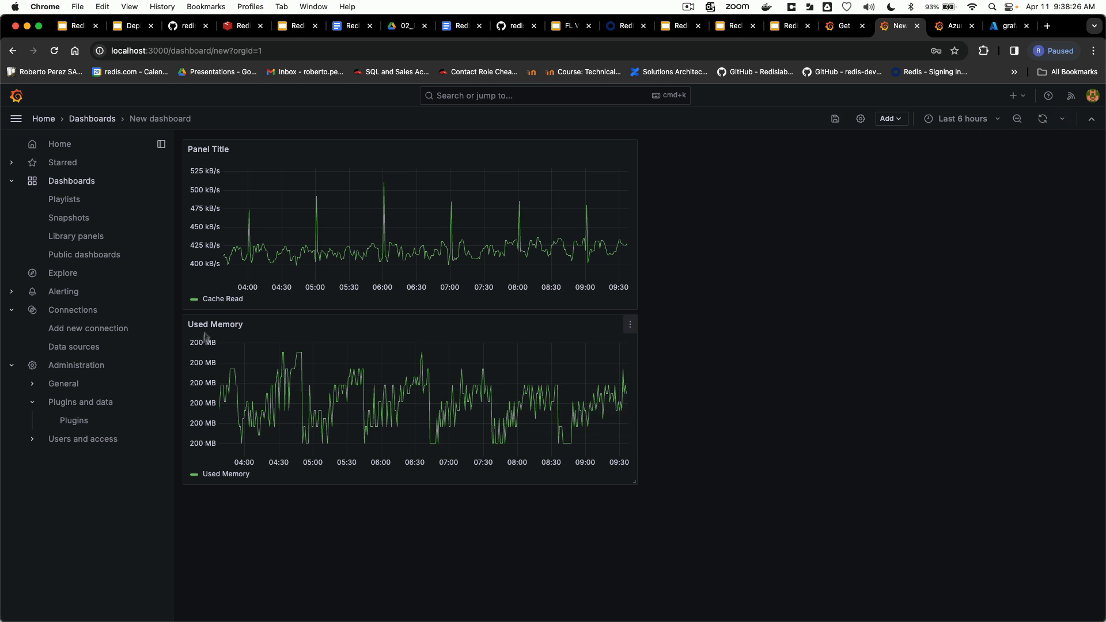
Step: Open the cache read panel for editing and set its title to "Cache Read"
left_click(629, 152)
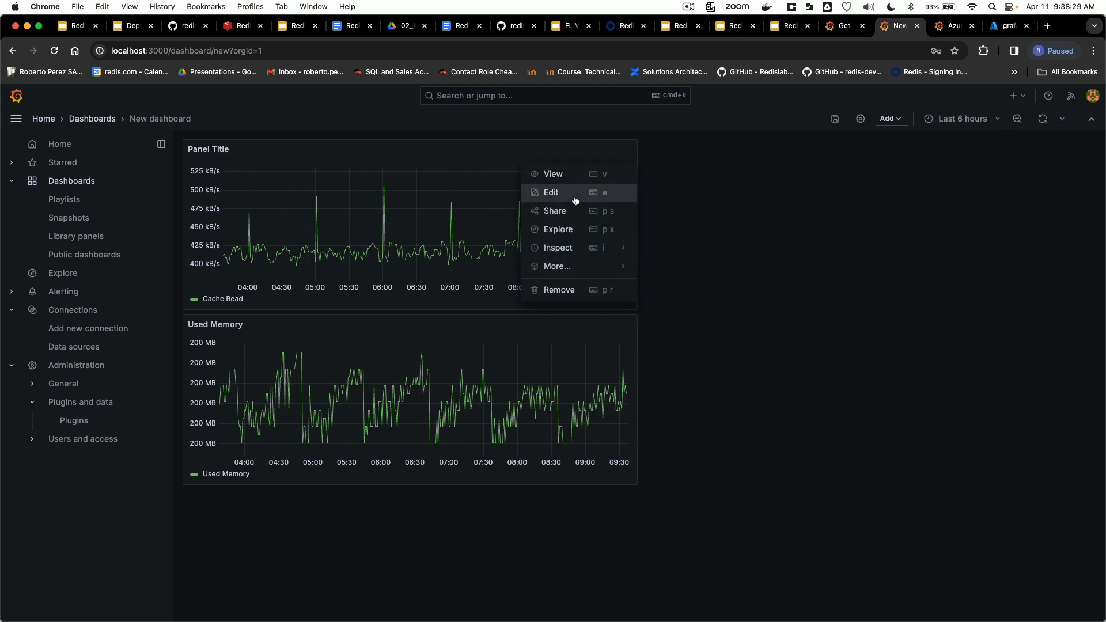
left_click(547, 192)
triple_click(958, 266)
type("Cache Read")
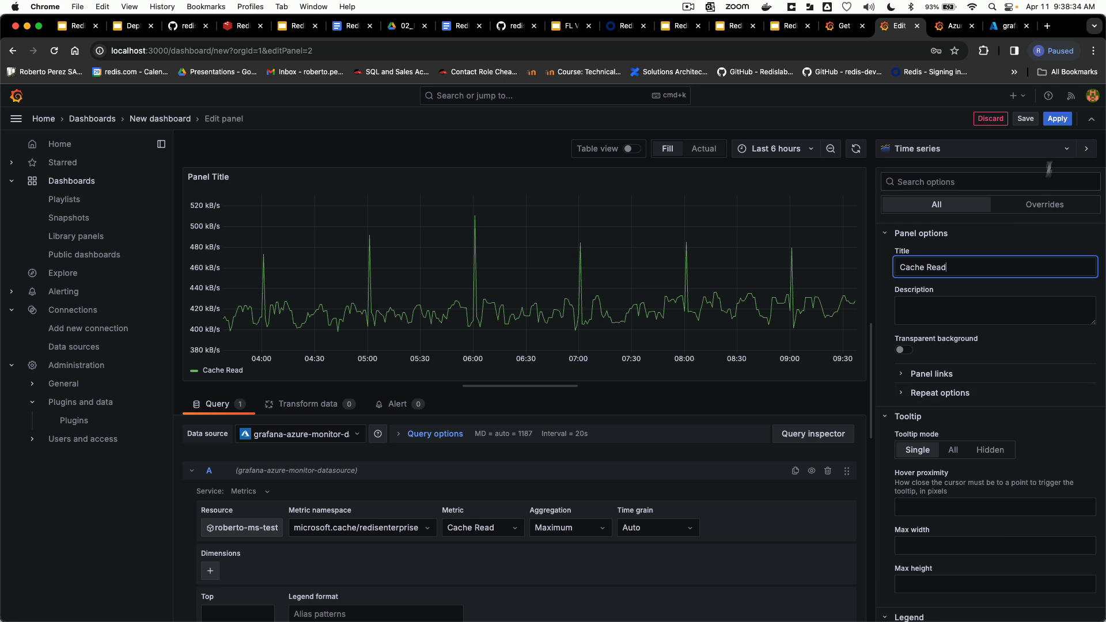
Step: Collapse and duplicate query A in the Cache Read panel, and set the copy's metric to Cache Write
left_click(191, 471)
left_click(193, 473)
left_click(193, 477)
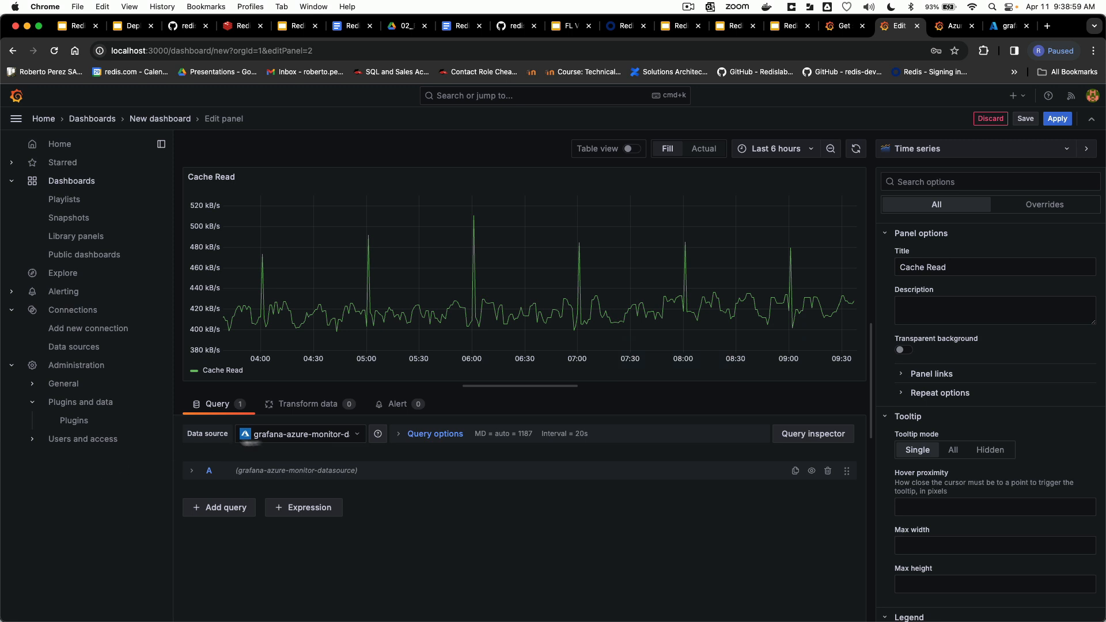
left_click(795, 471)
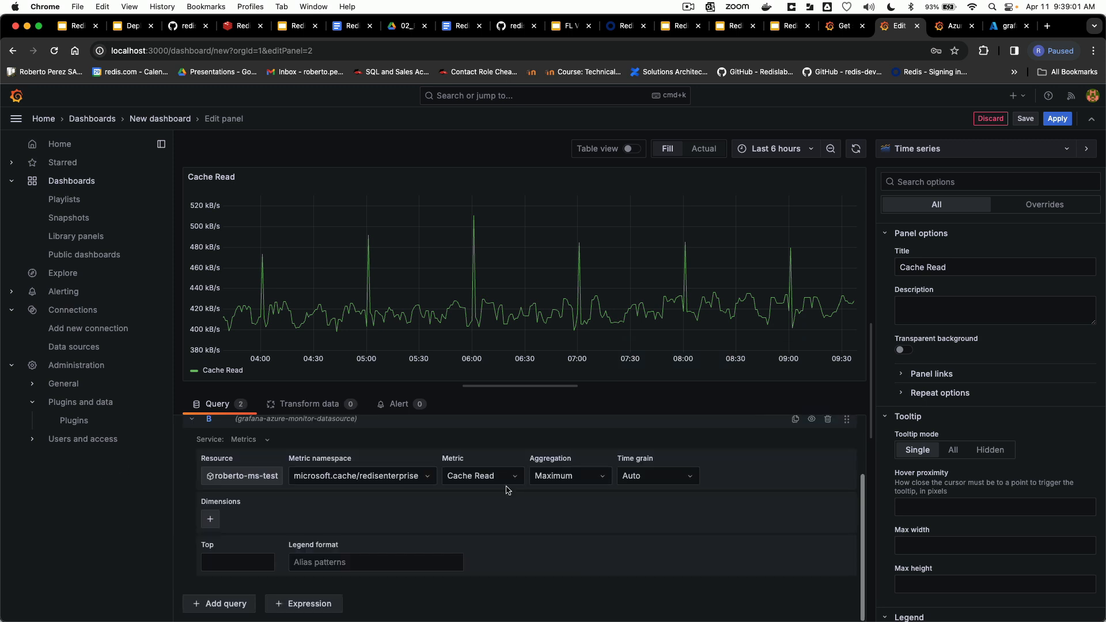
scroll(221, 433, "up", 1)
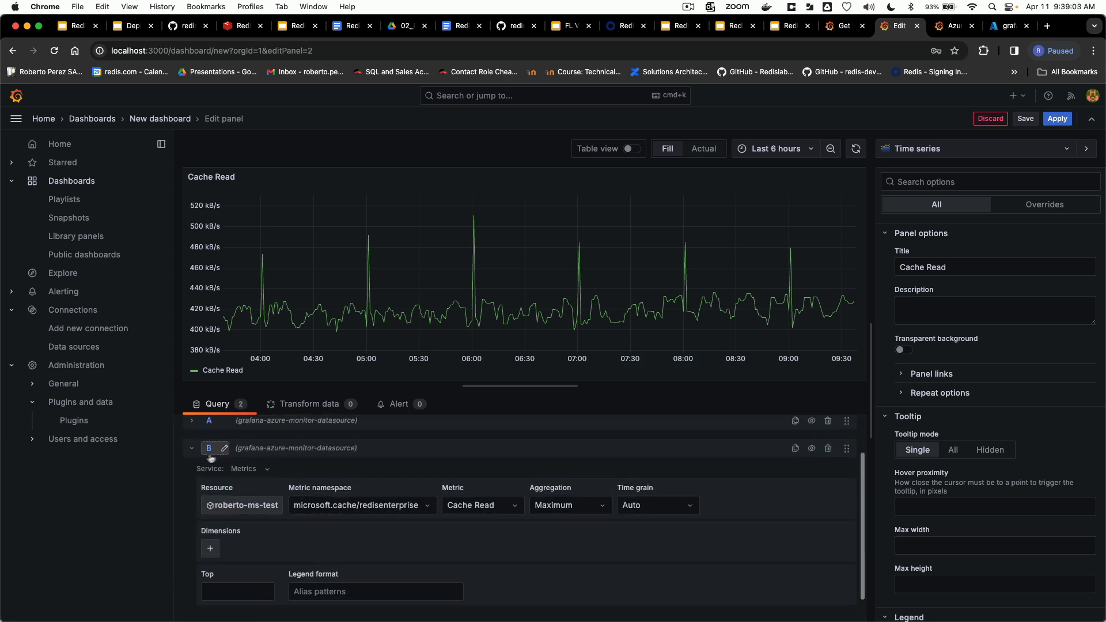
left_click(462, 513)
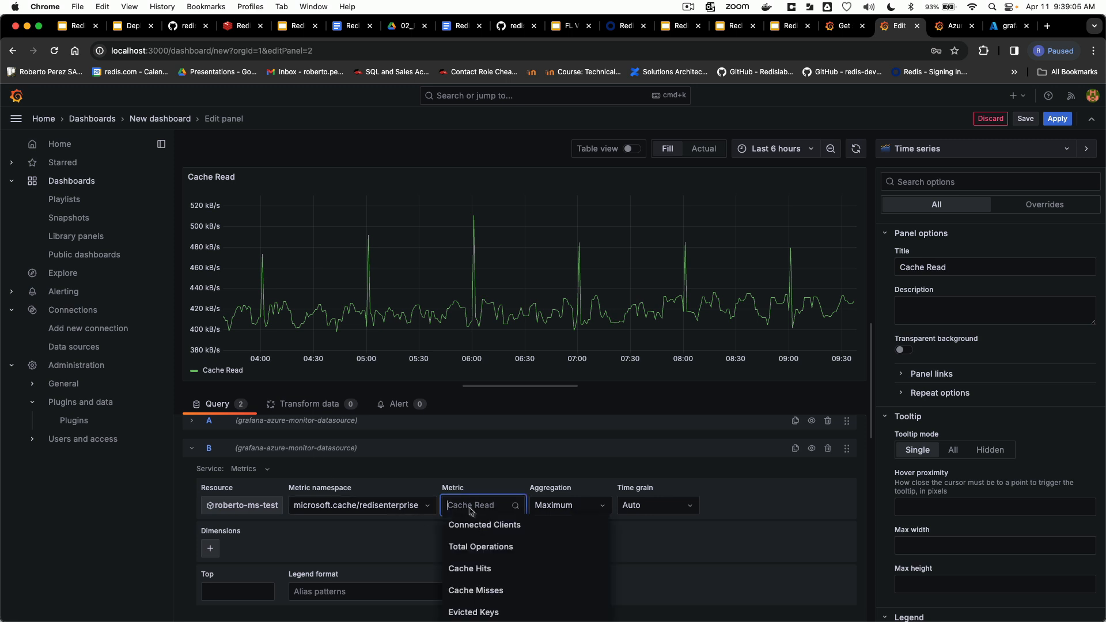
scroll(484, 547, "down", 3)
scroll(483, 553, "down", 8)
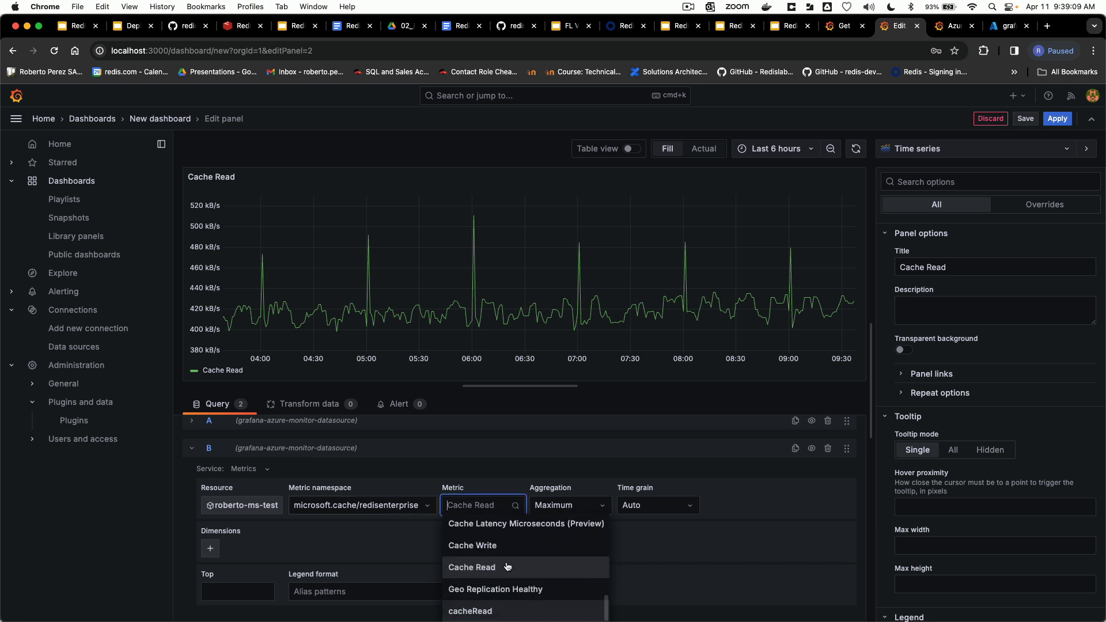
left_click(504, 551)
Step: Extend the panel title to "Cache Read & Write" and apply the panel to the dashboard
left_click(978, 267)
type("& Write")
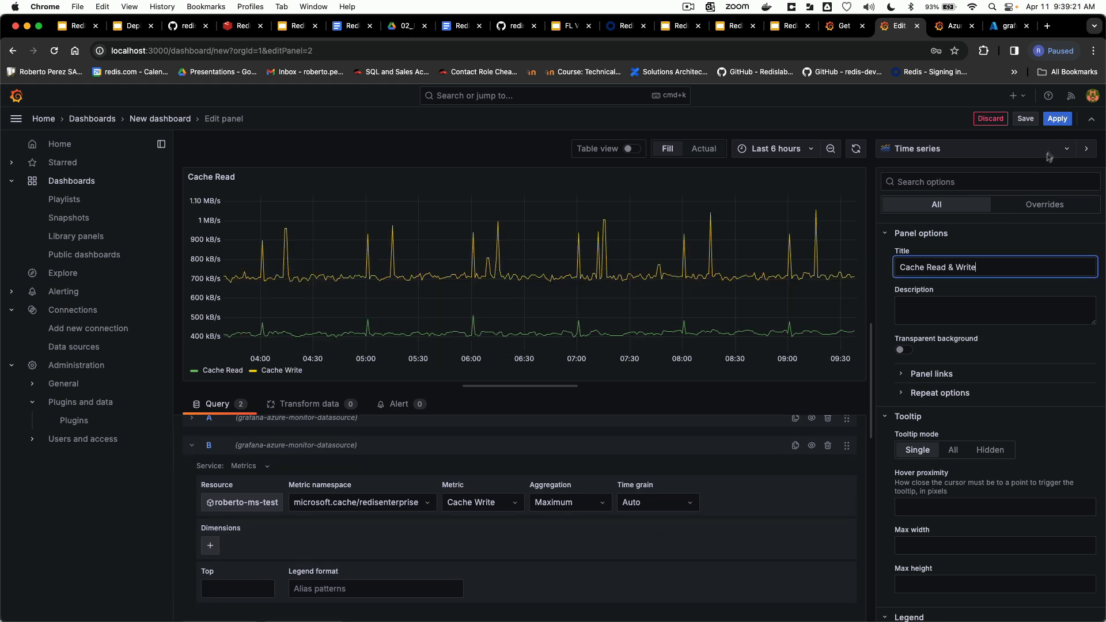
left_click(1057, 118)
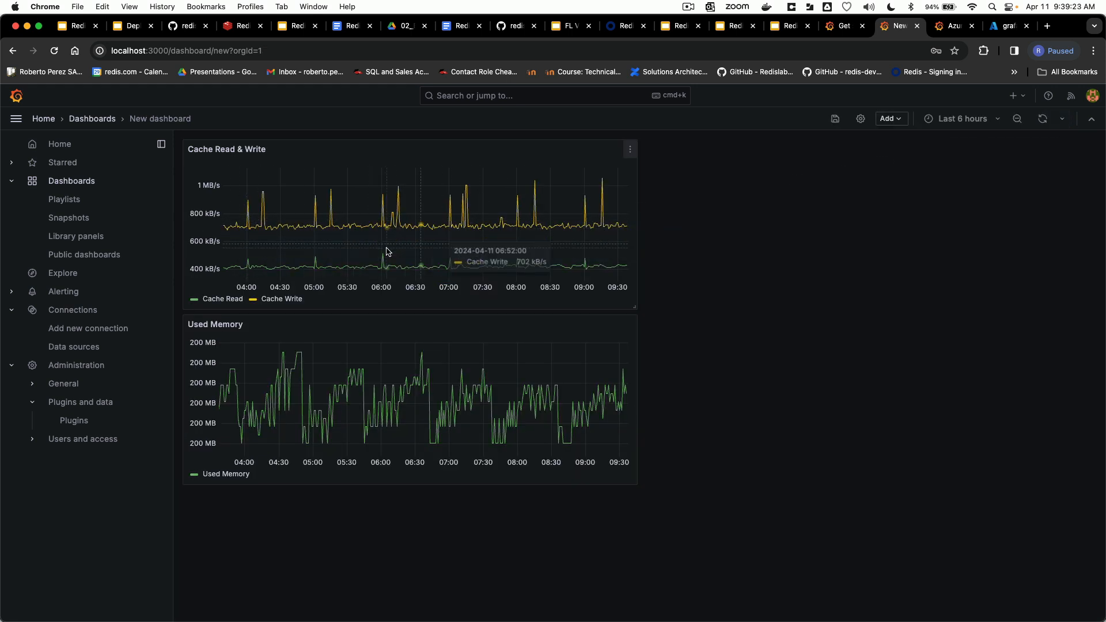